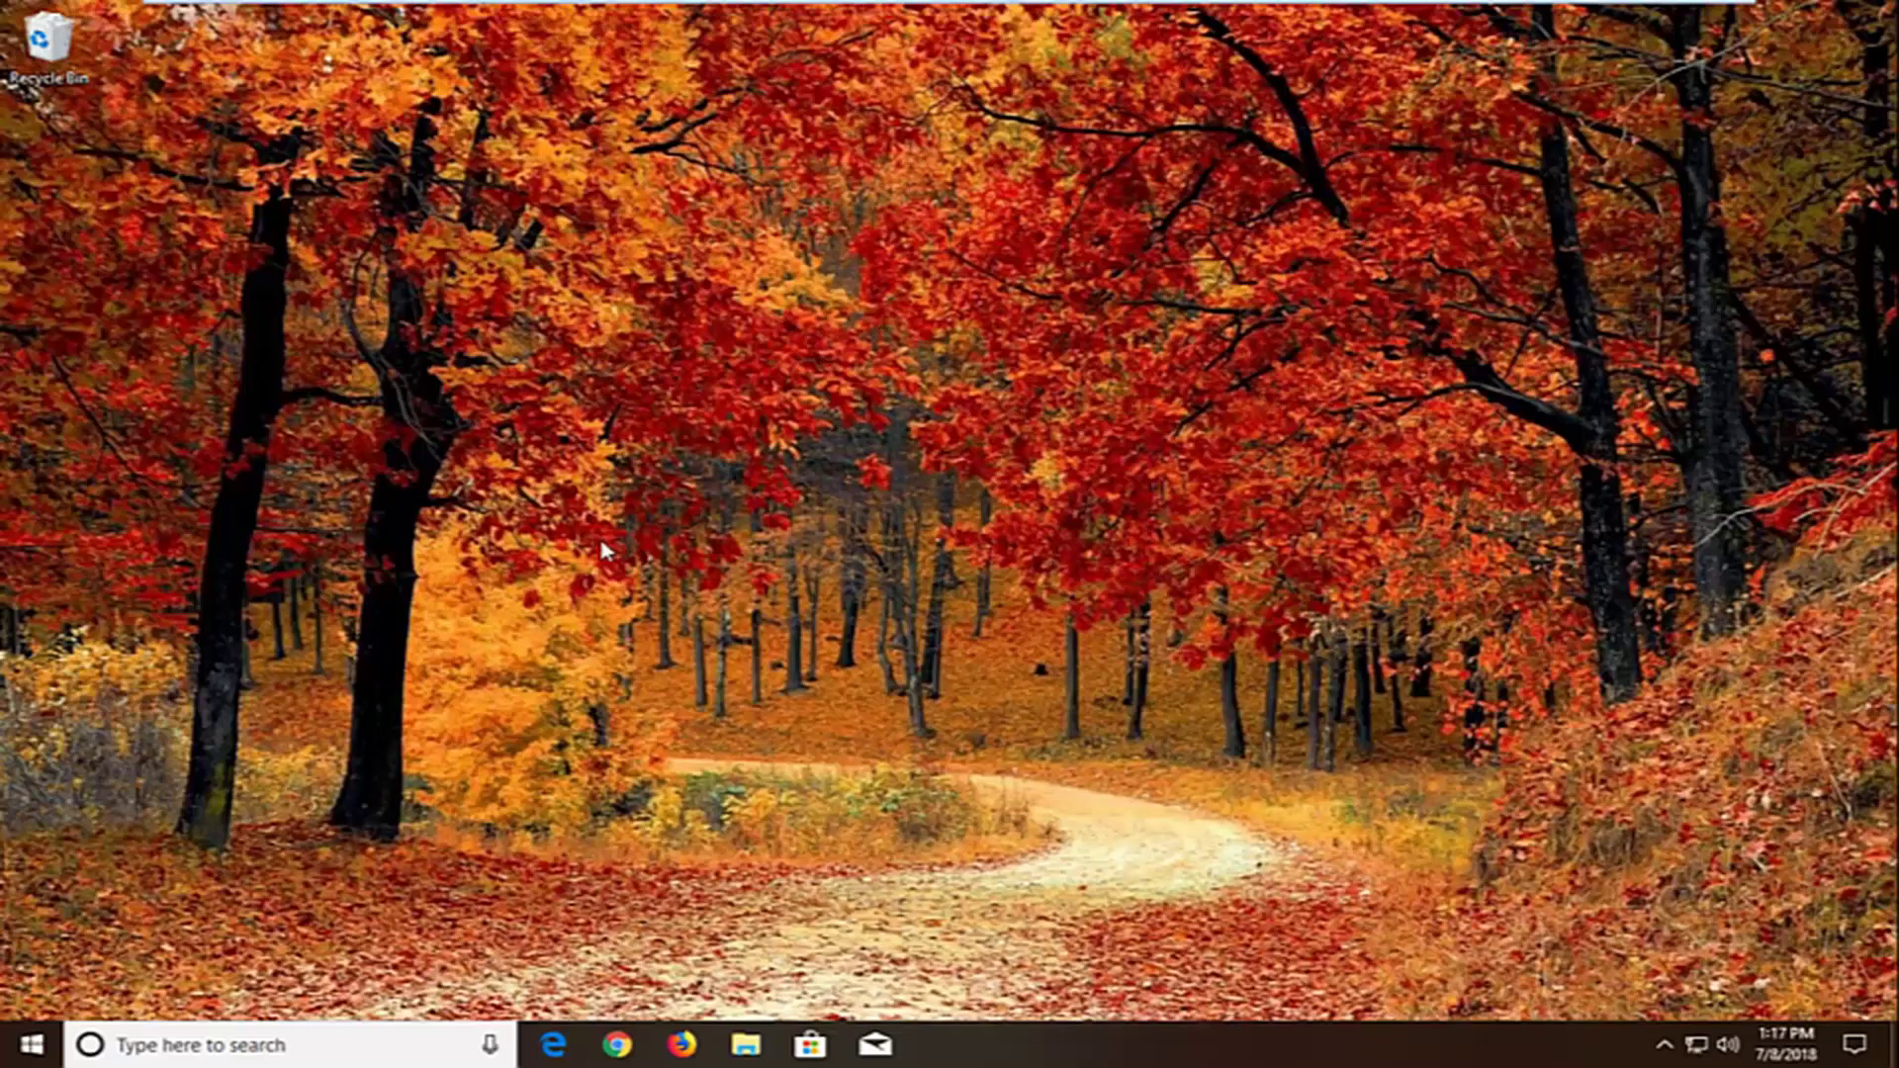
Search the Start menu for 'services' and launch the Services app from the results.
left_click(30, 1041)
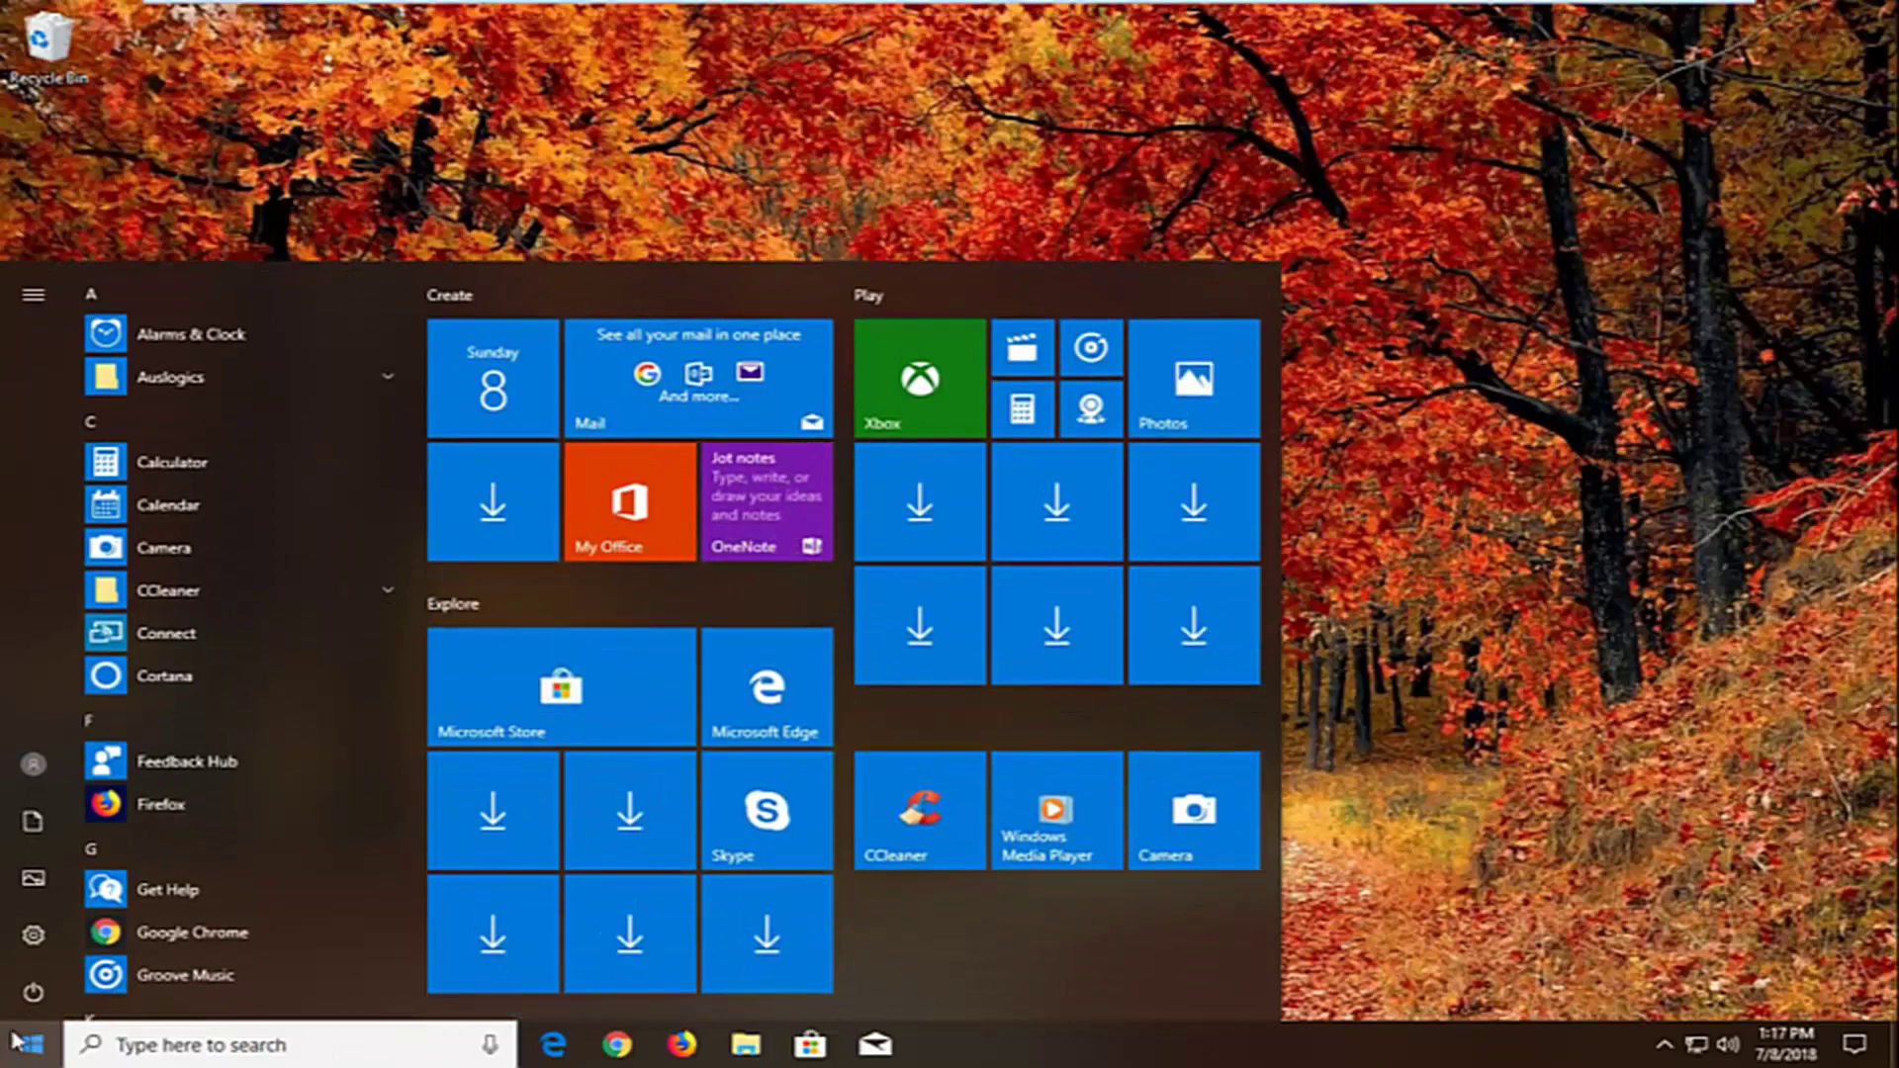
type("services")
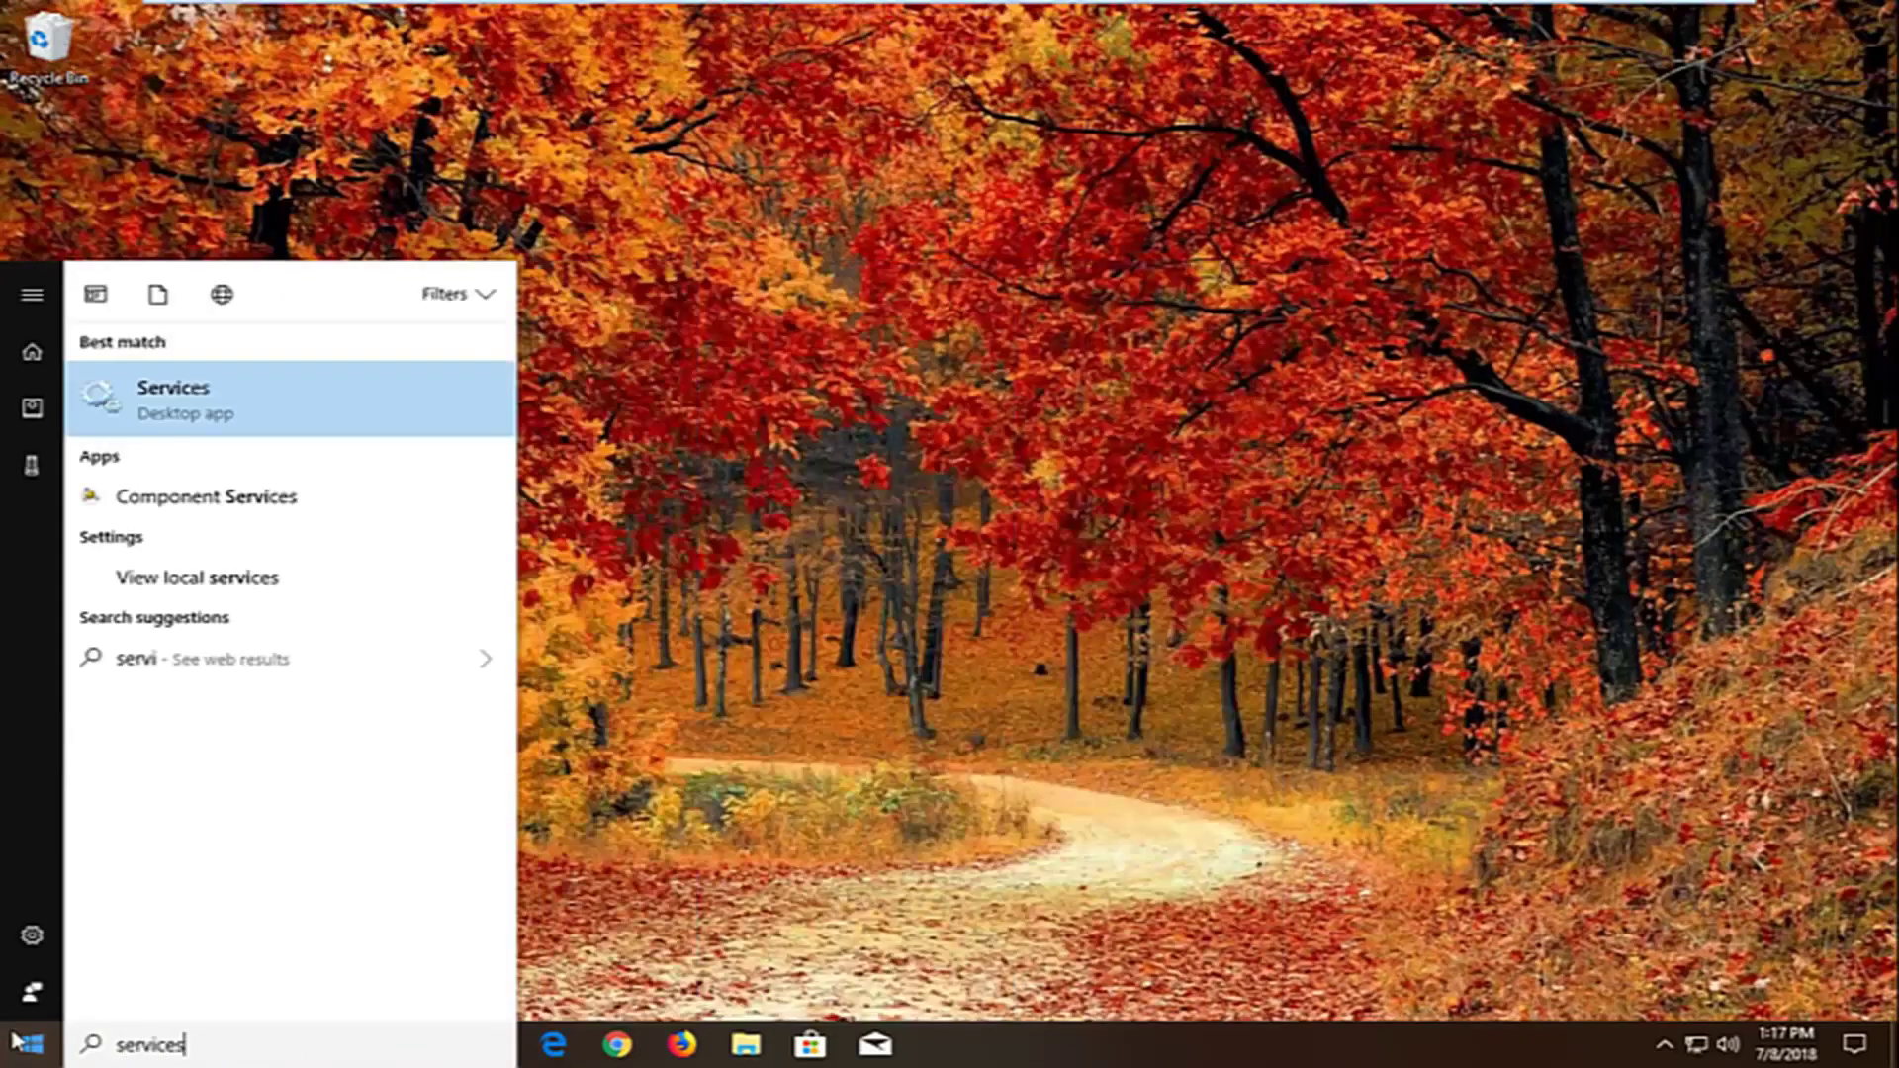
left_click(181, 413)
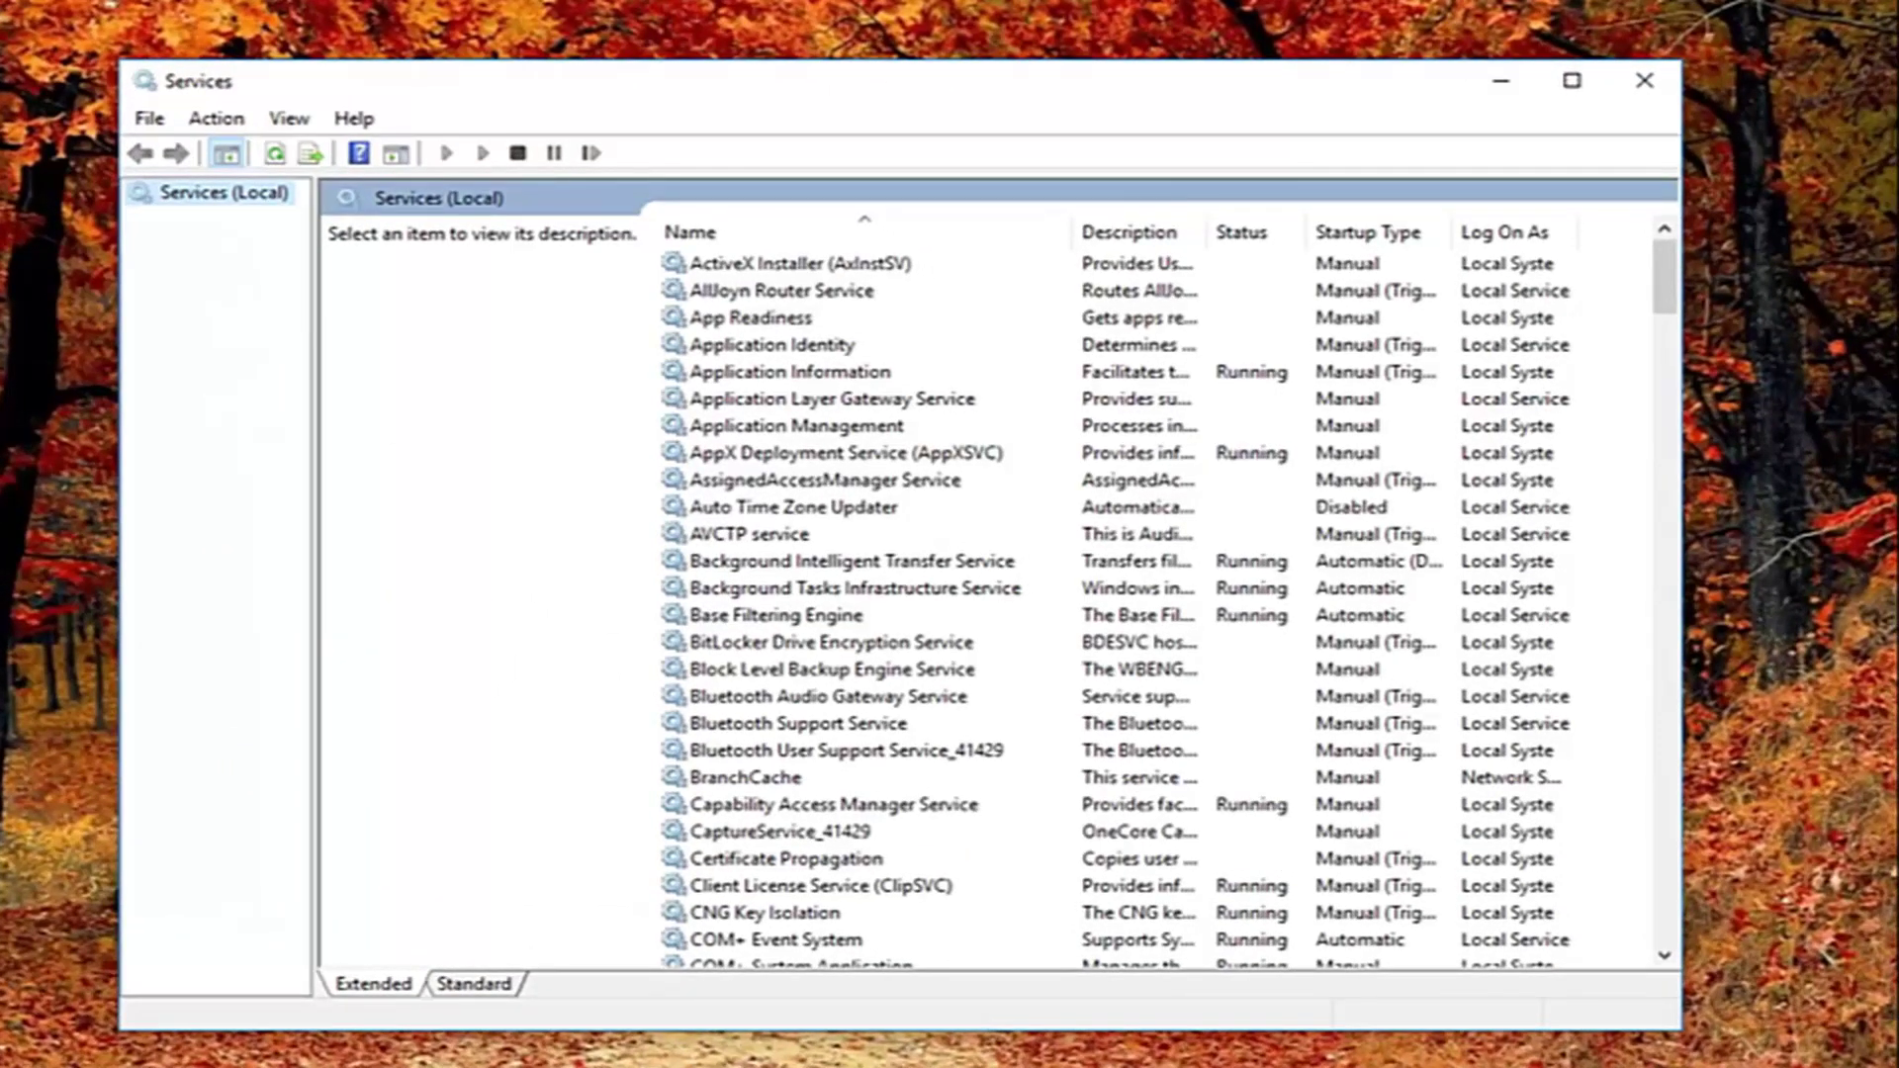
Open the properties of the Function Discovery Resource Publication service.
left_click(860, 615)
scroll(846, 642, "down", 10)
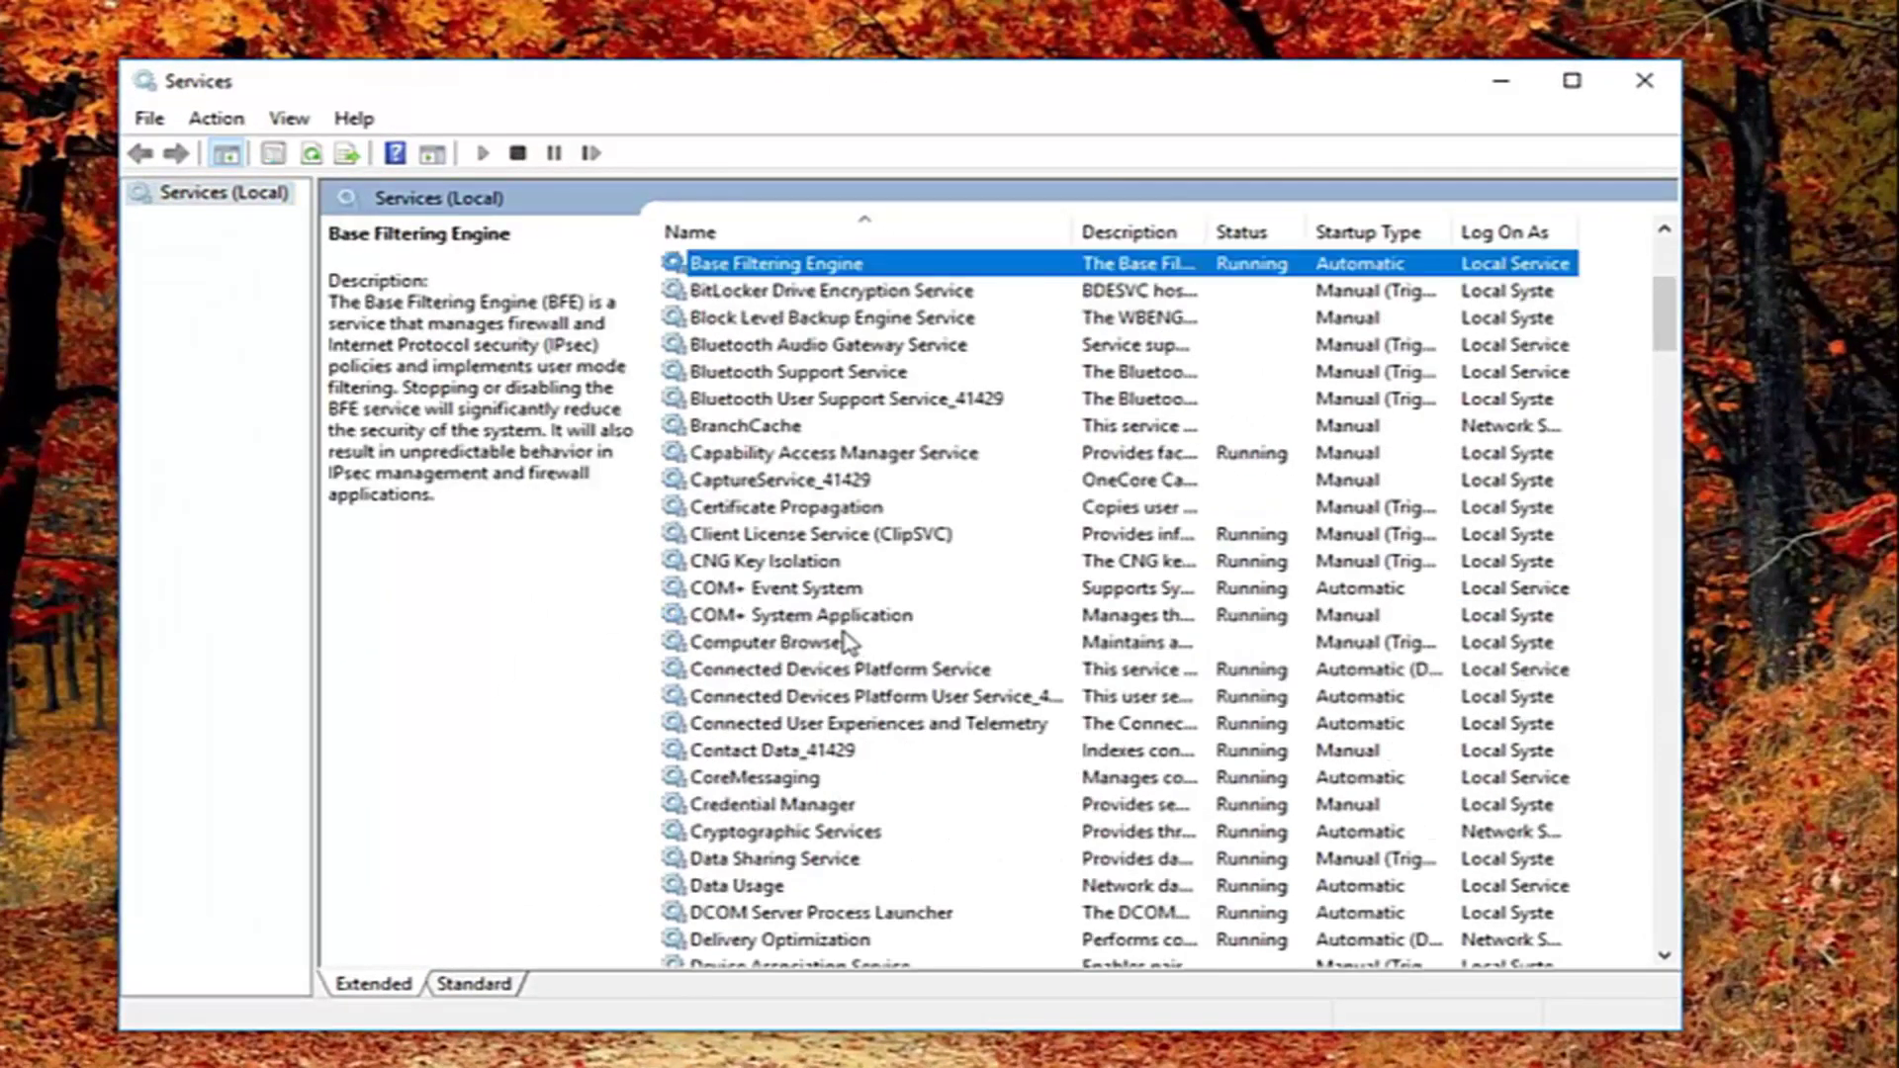
scroll(788, 714, "down", 6)
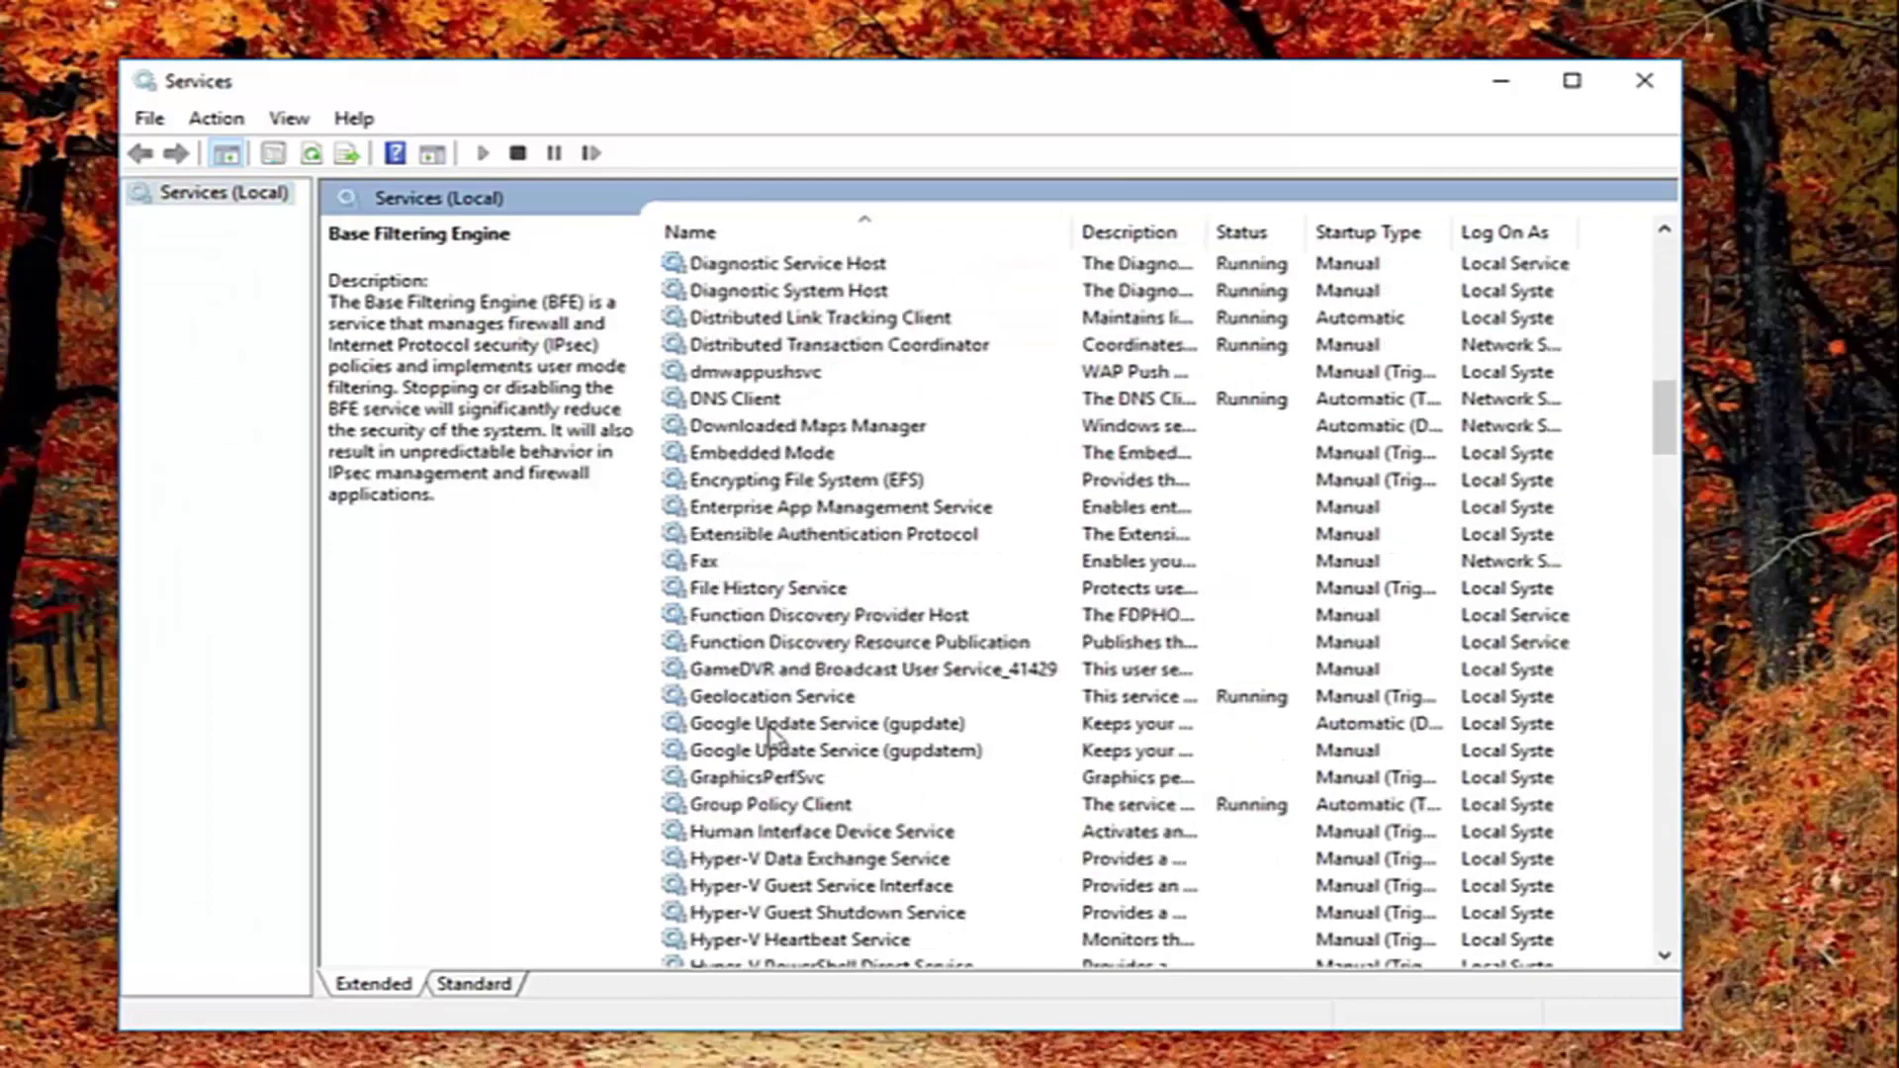
left_click(752, 644)
double_click(763, 645)
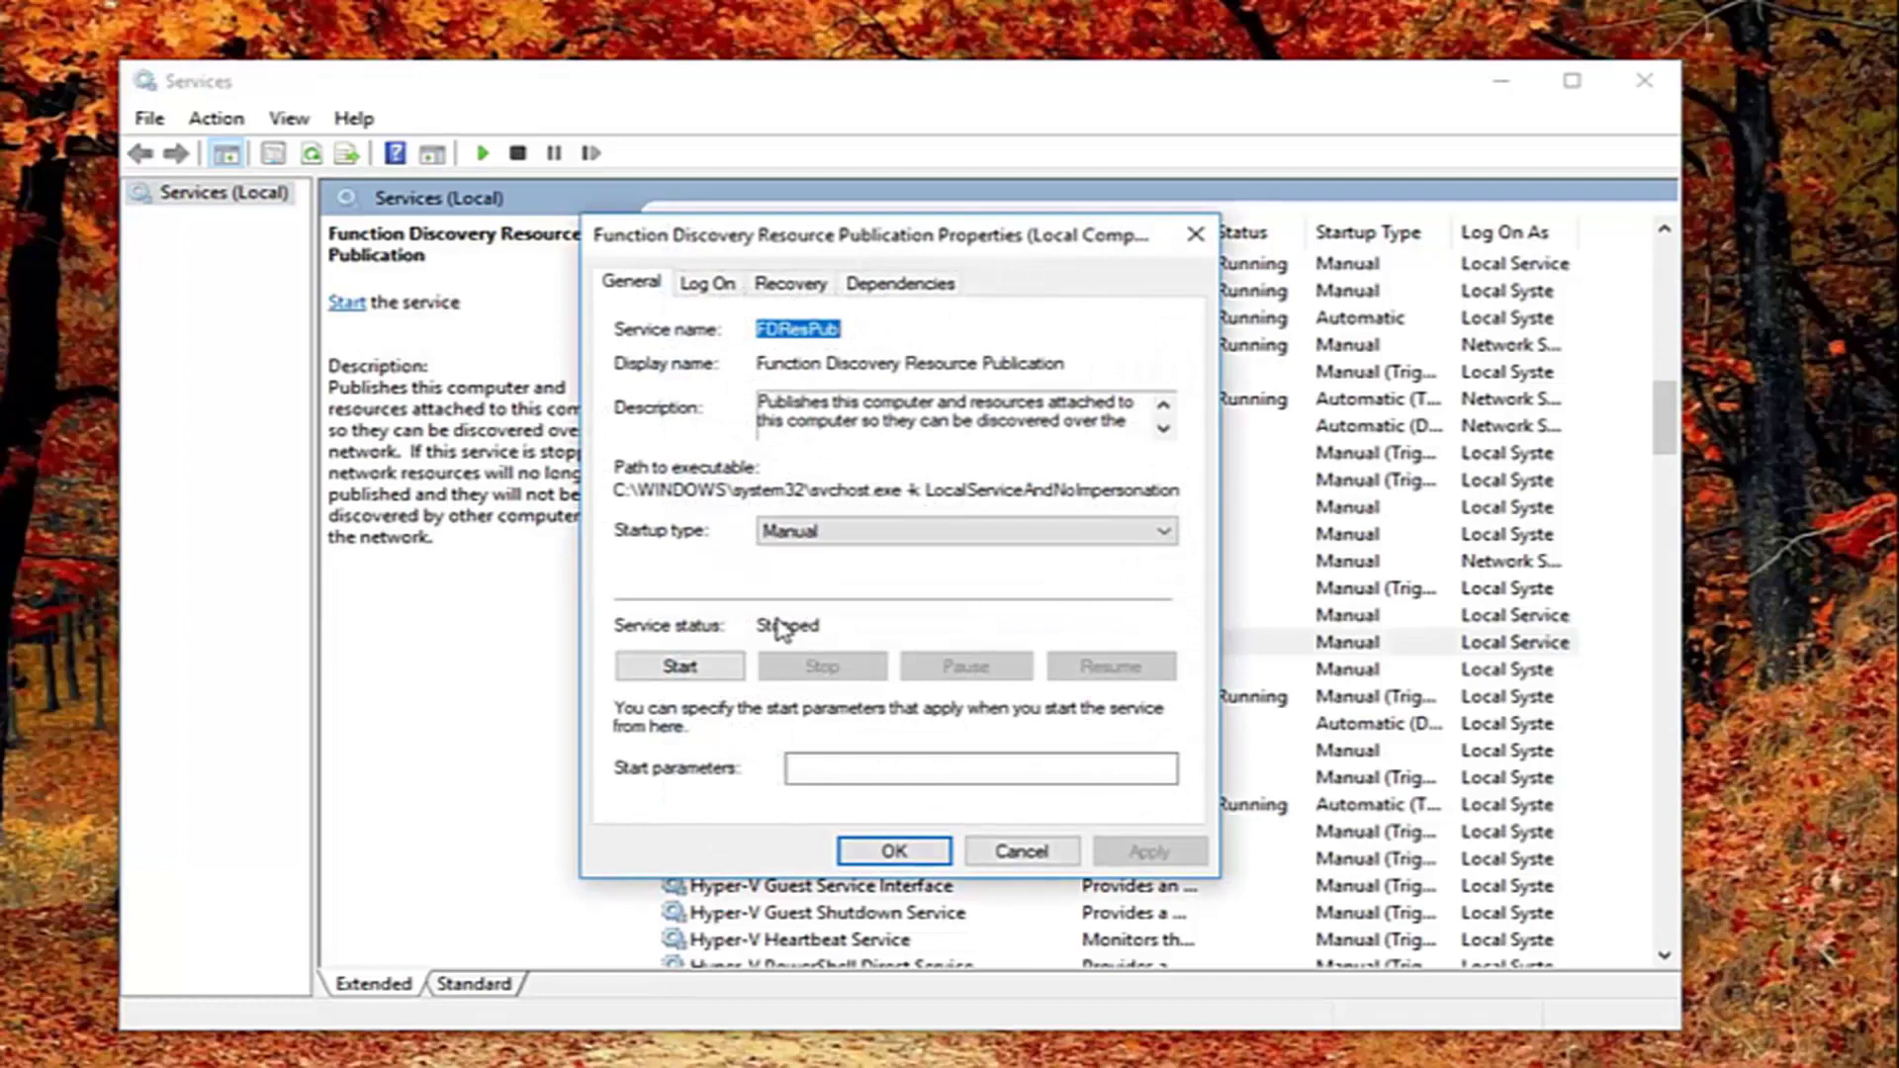
left_click_drag(901, 250, 1004, 253)
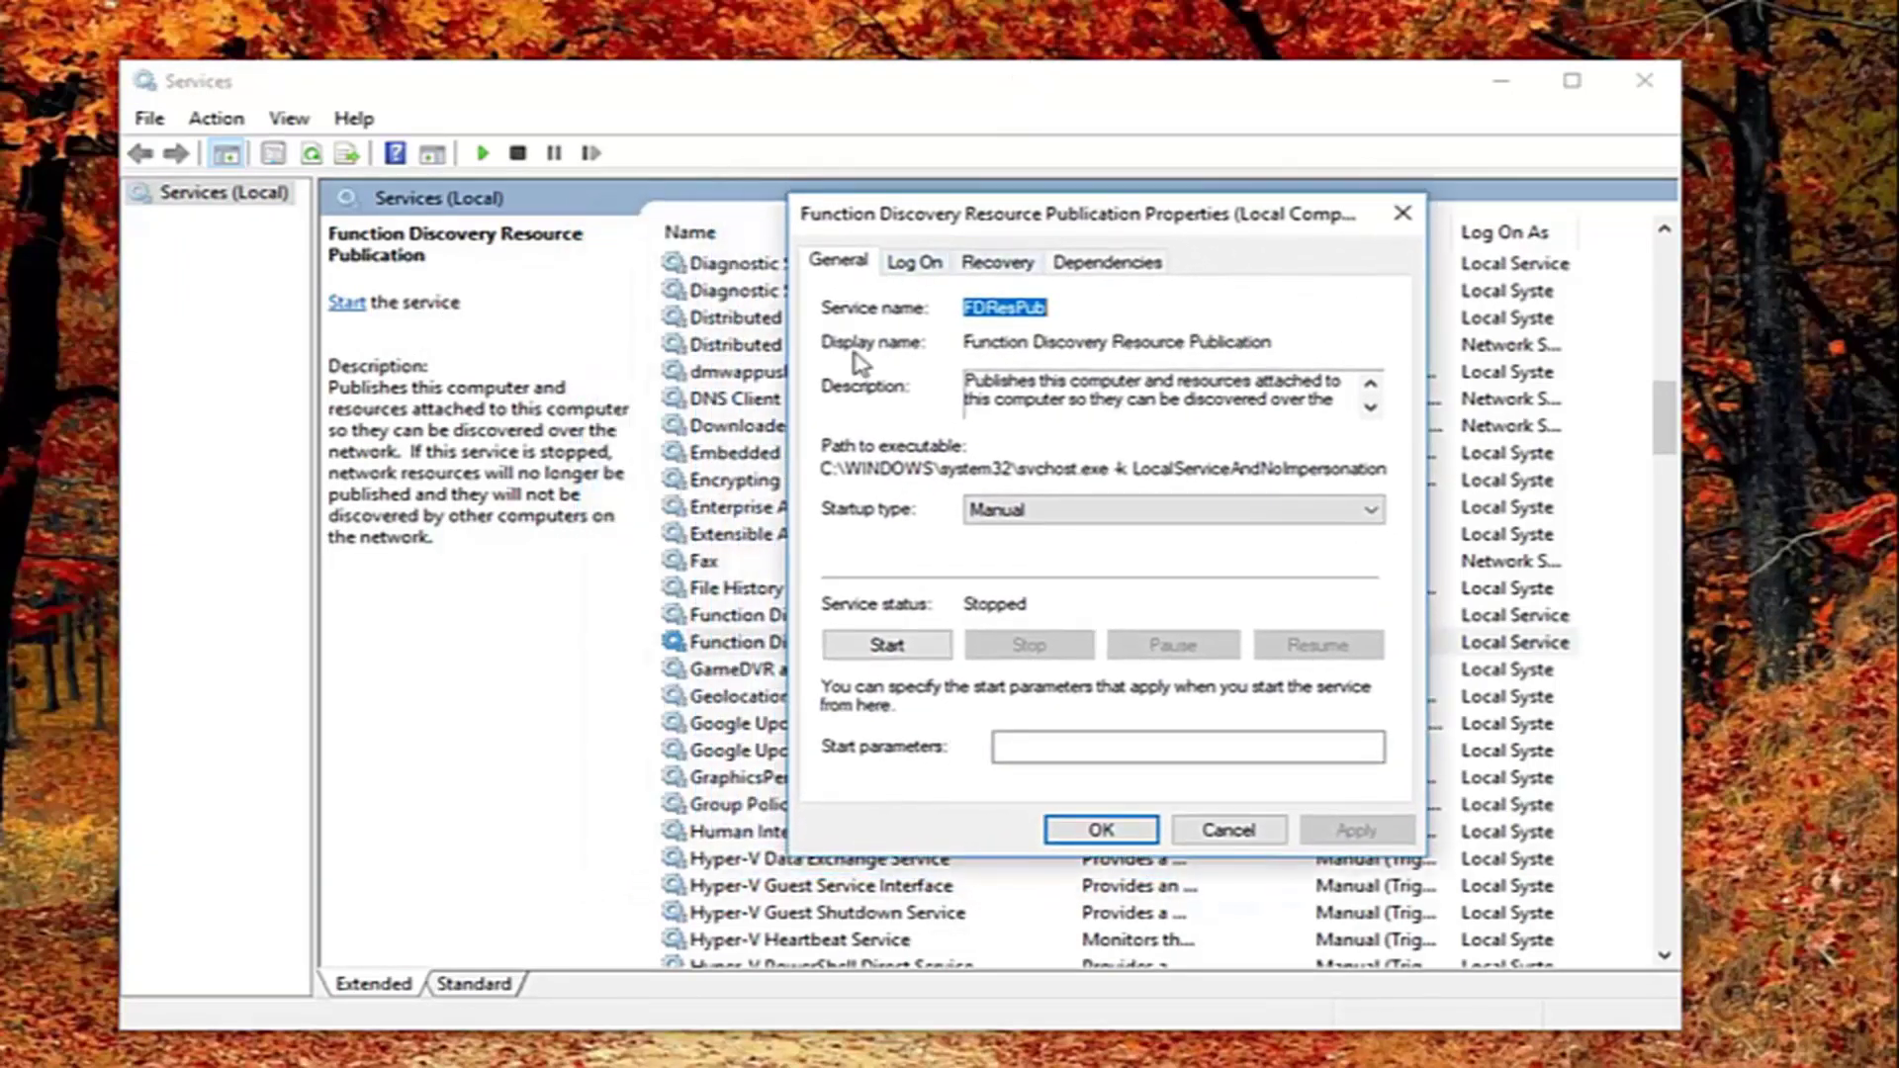
Set its startup type to Automatic (Delayed Start), apply it, and close Services.
left_click(1063, 513)
left_click(1046, 535)
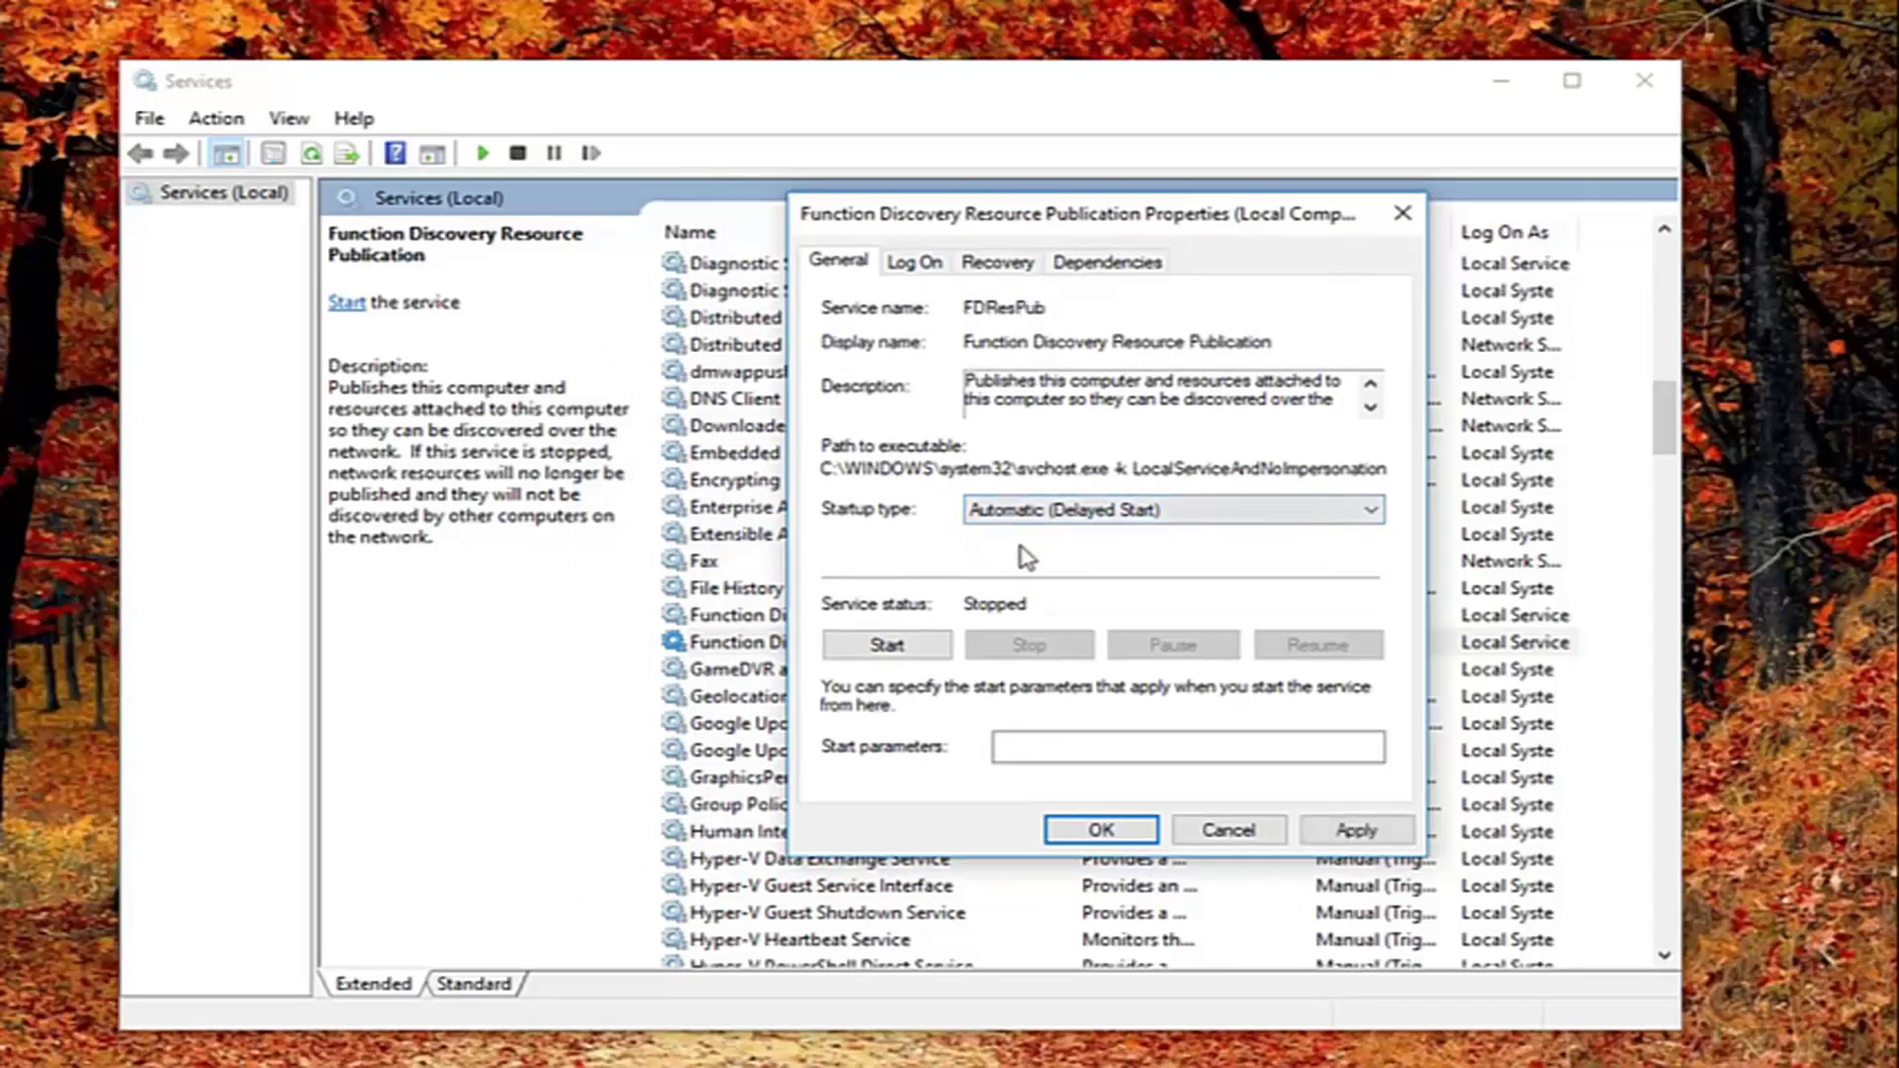
left_click(1330, 831)
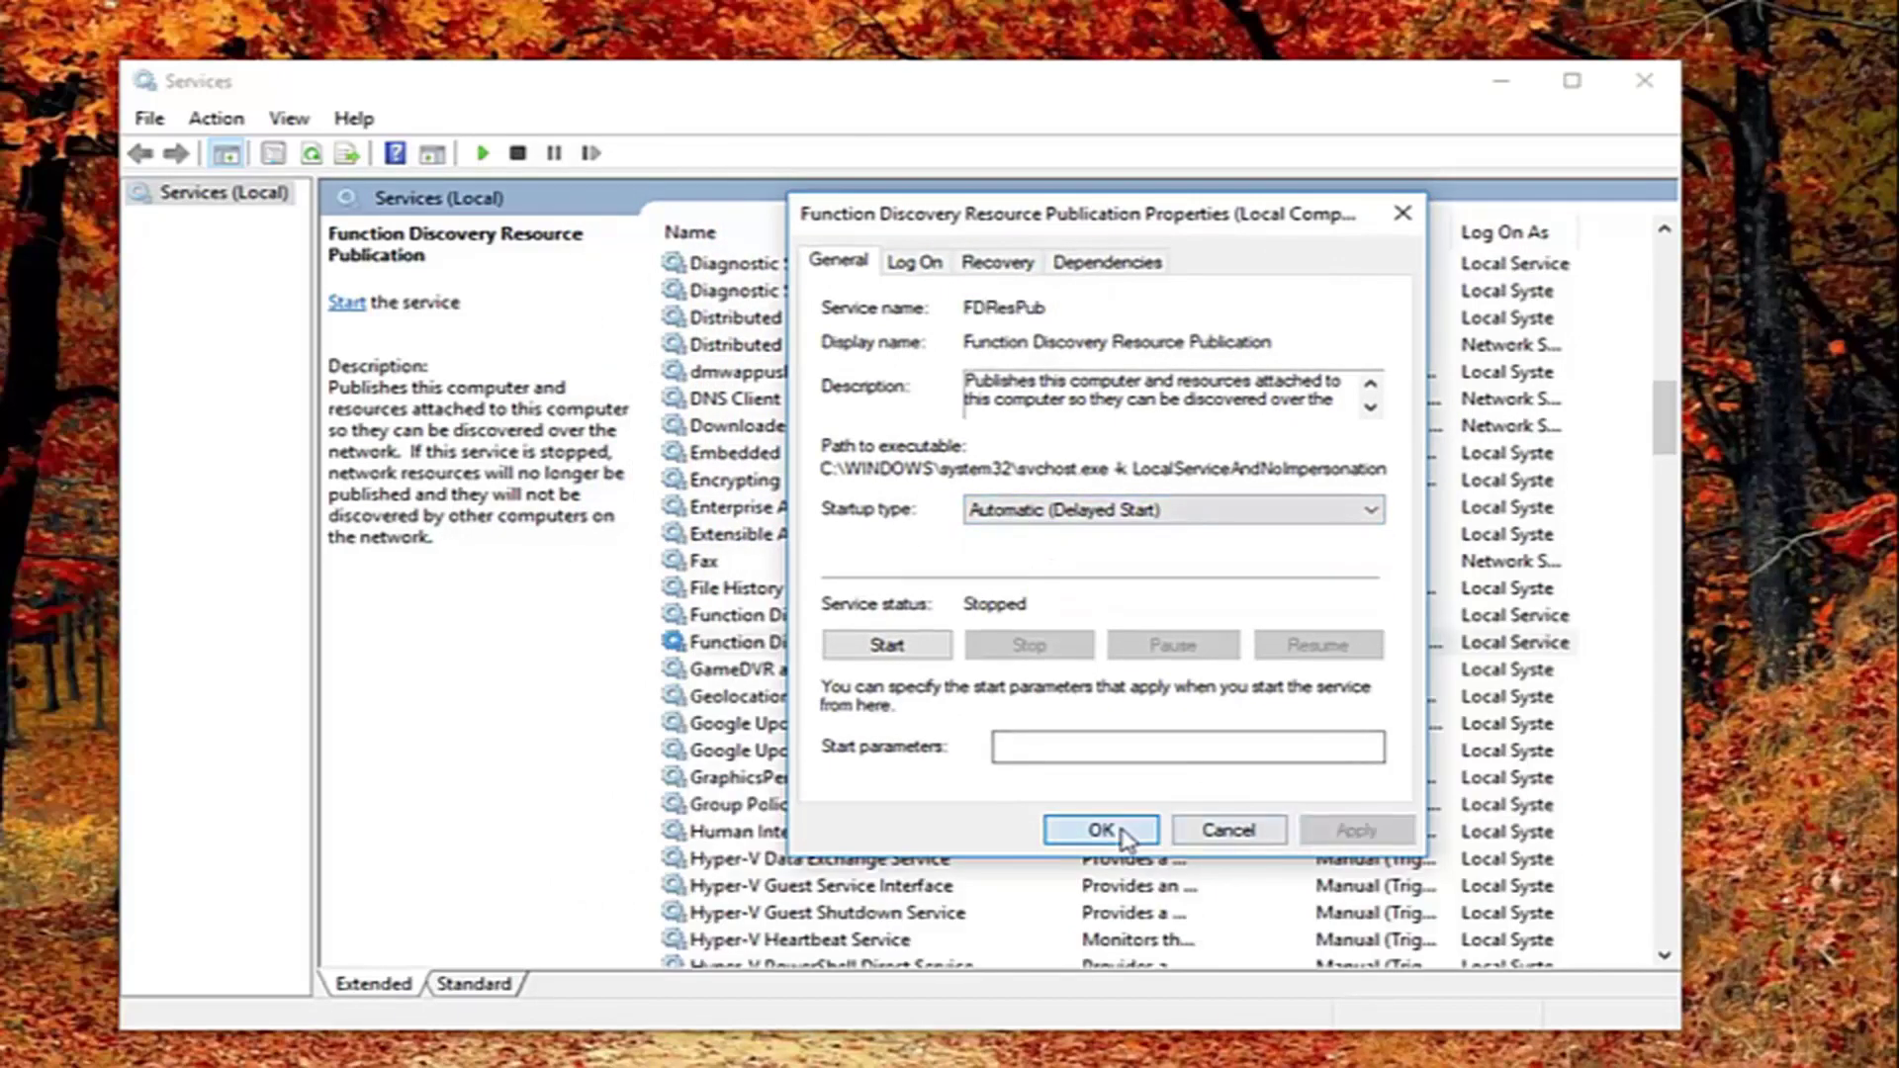
left_click(1108, 831)
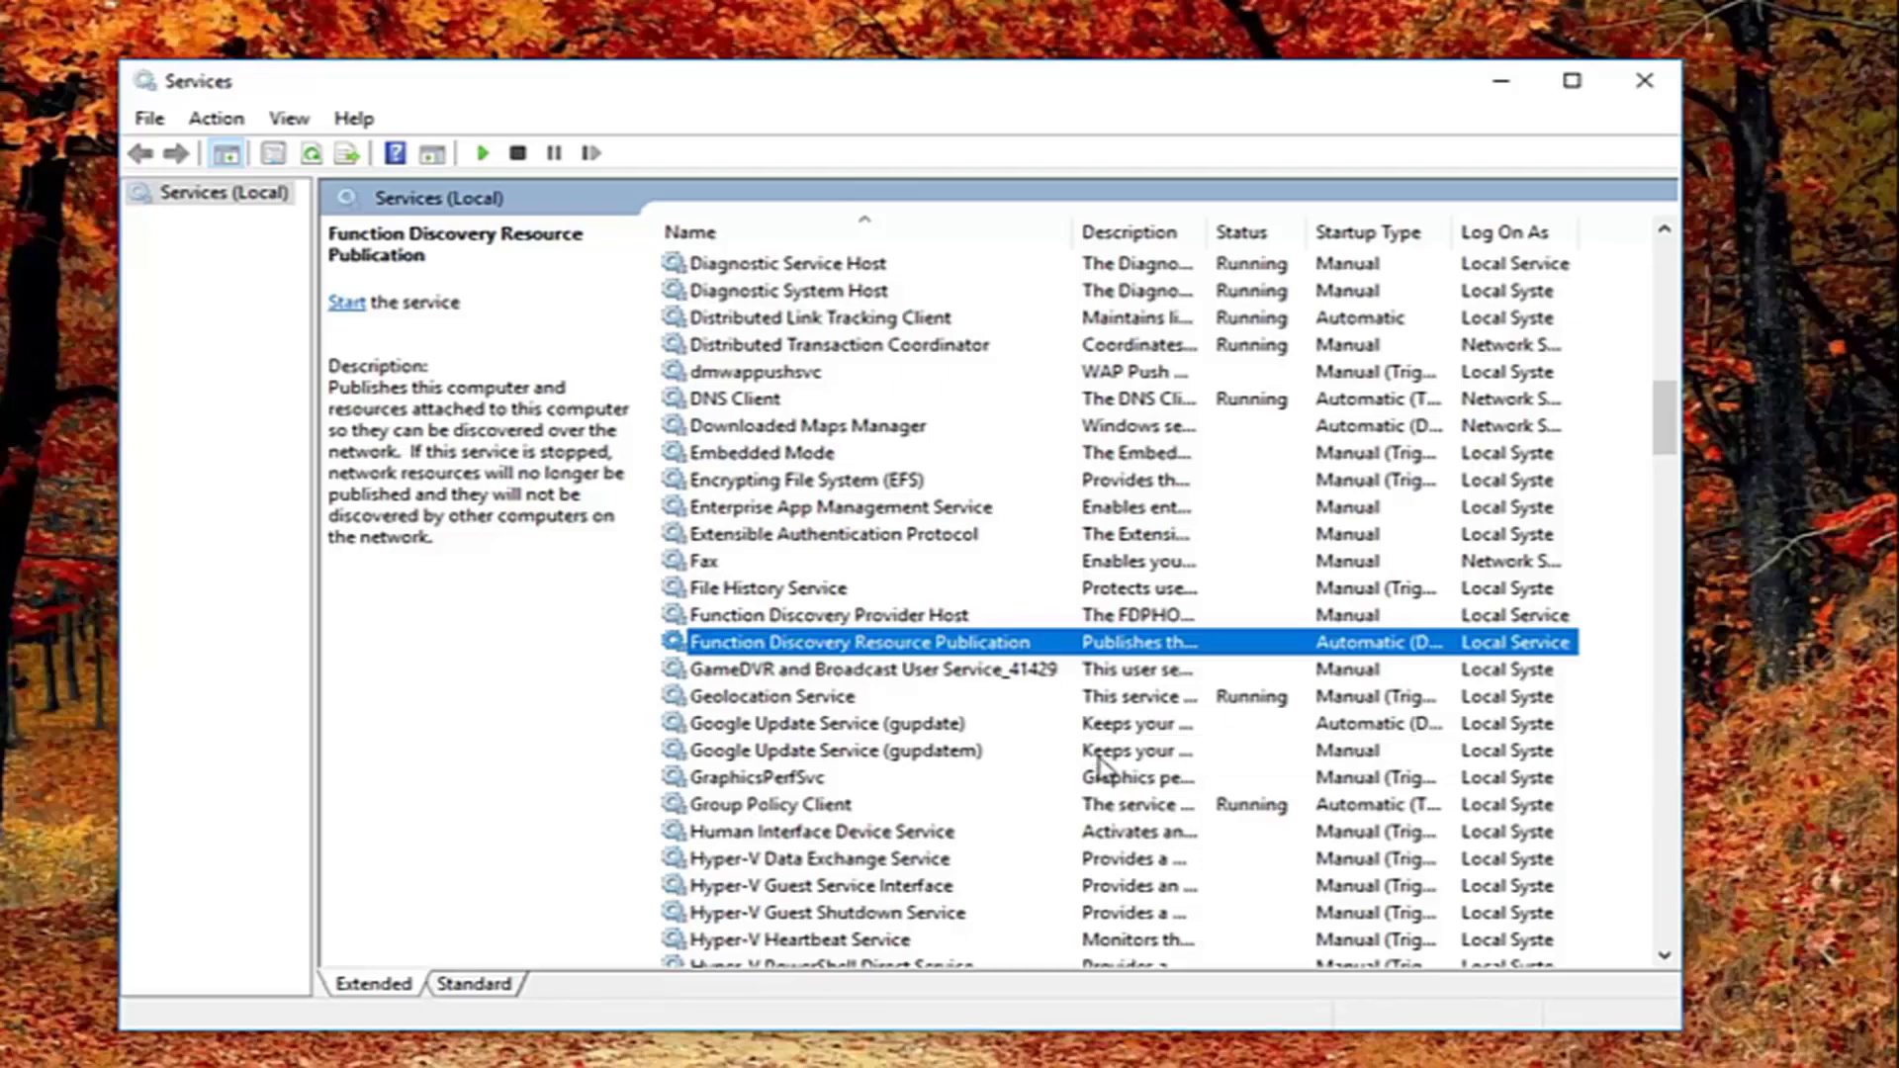
left_click(1644, 80)
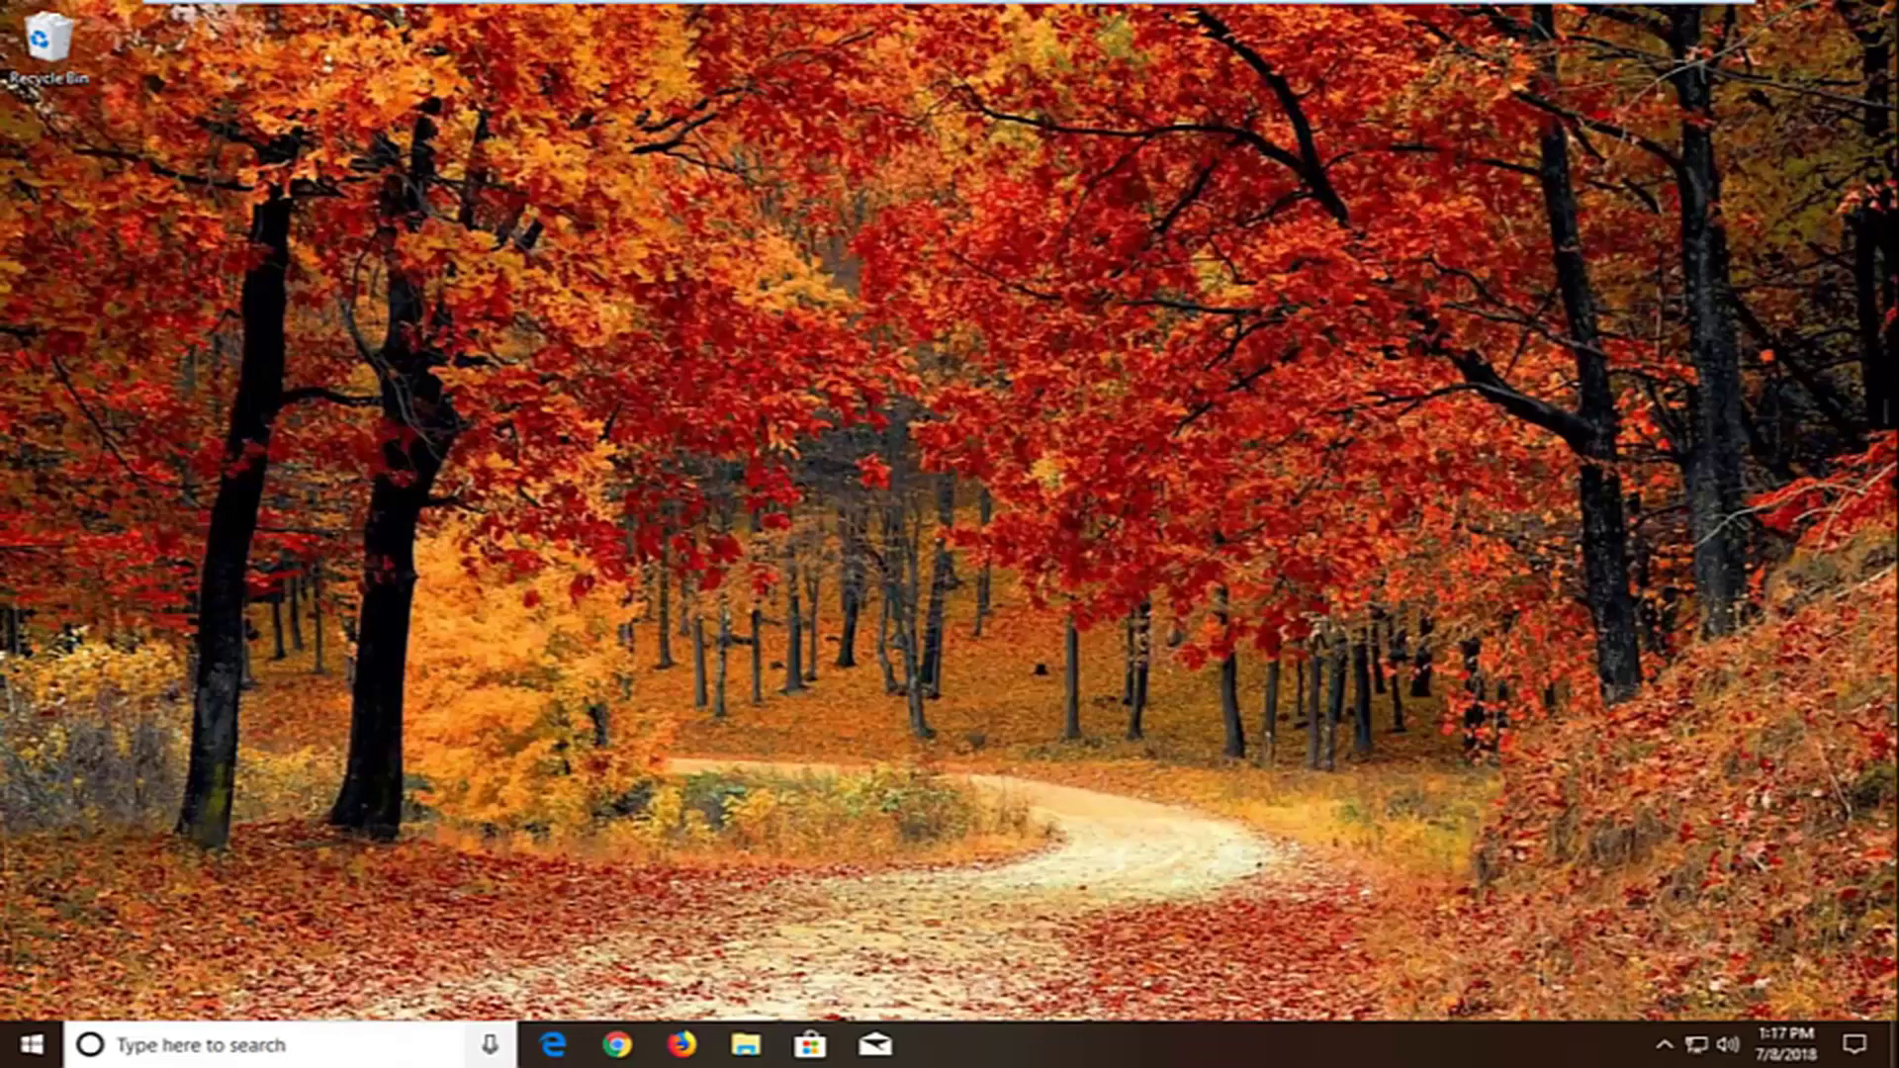
Search 'windows update' from Start and open the Windows Update settings page.
left_click(24, 1056)
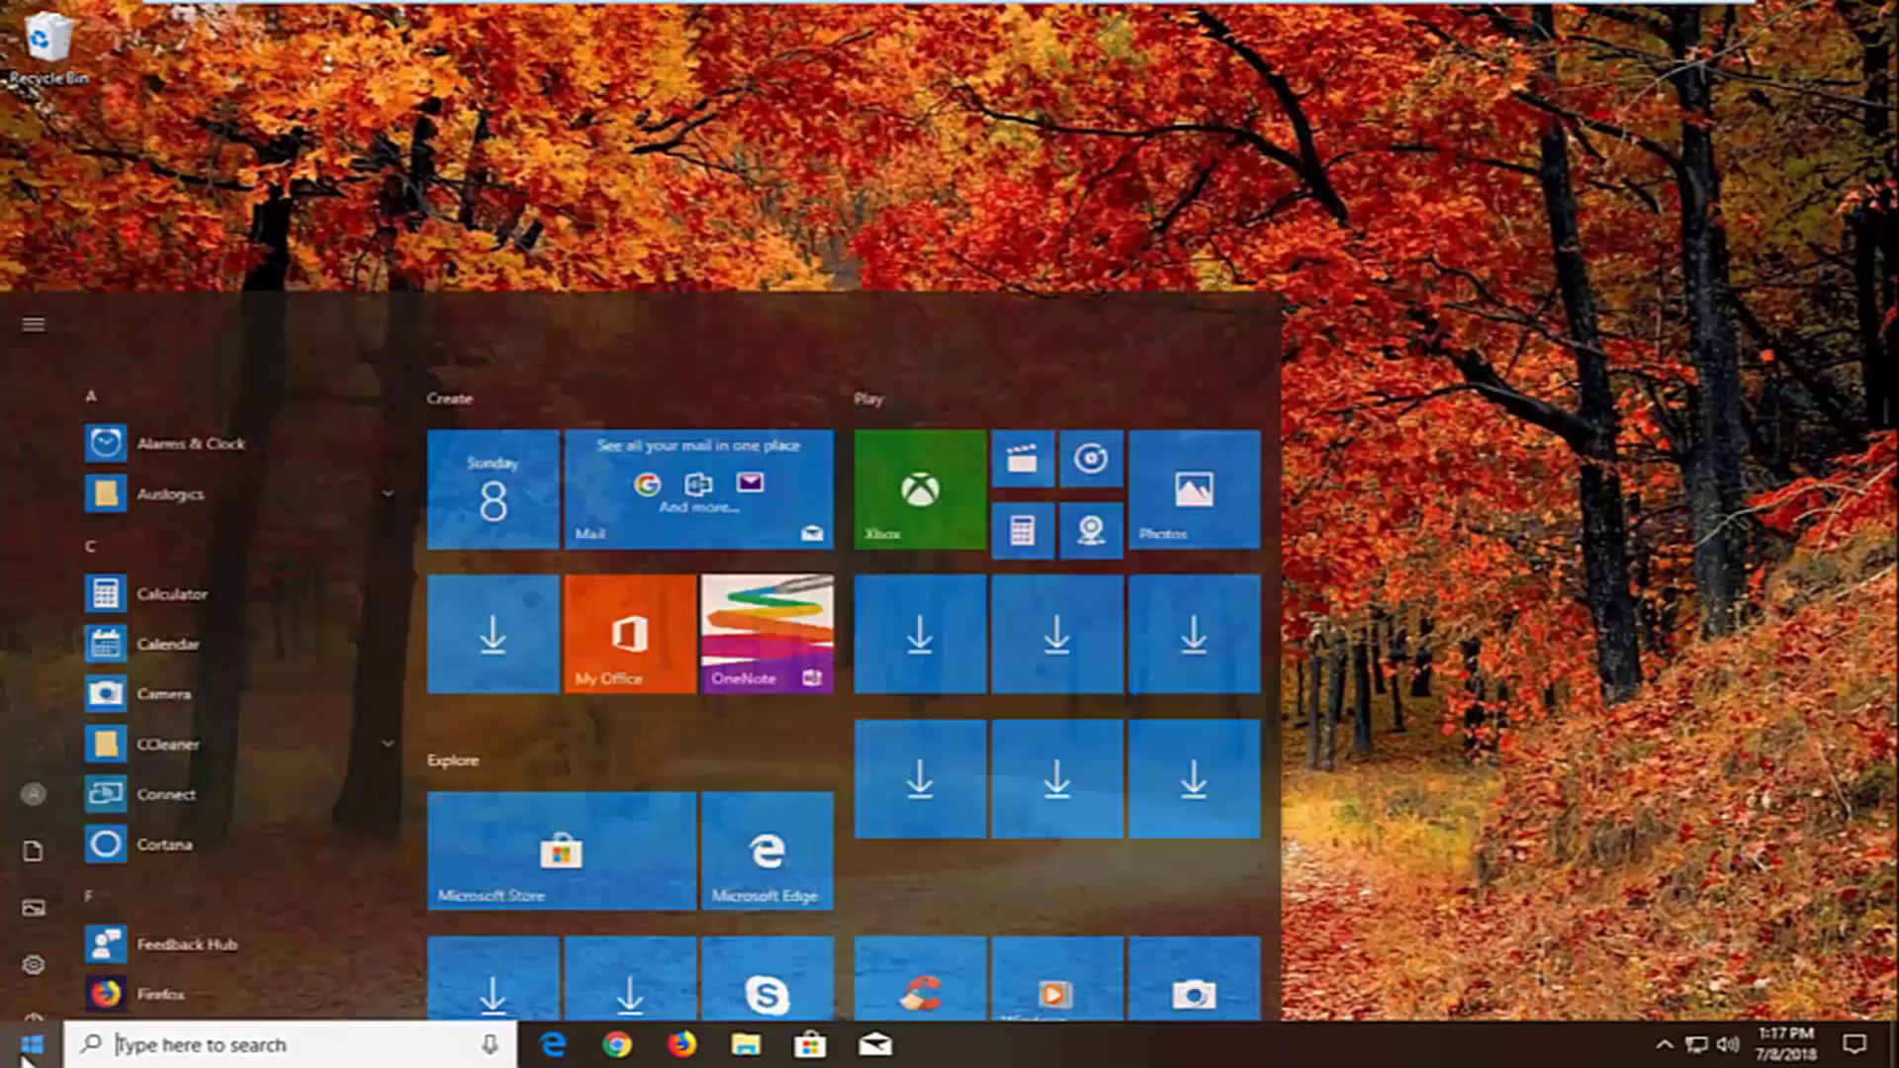
type("windows update")
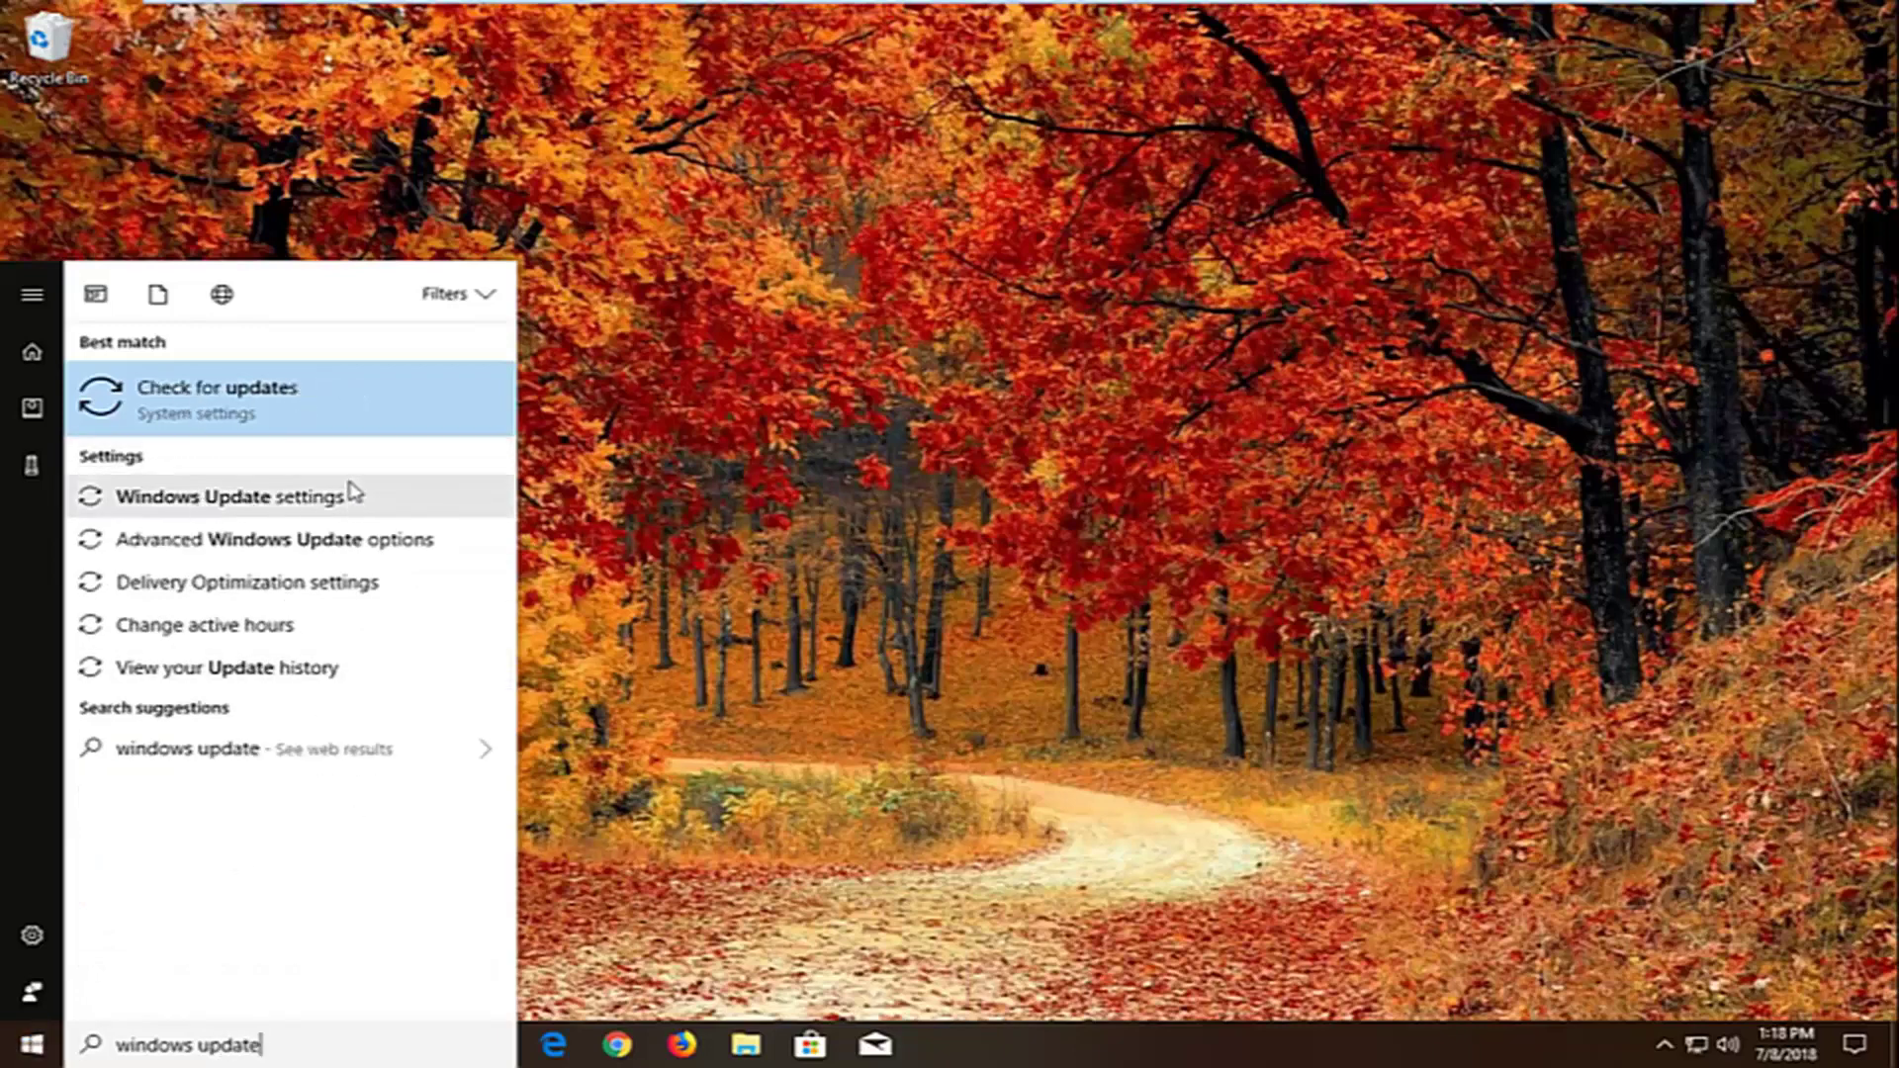
left_click(237, 498)
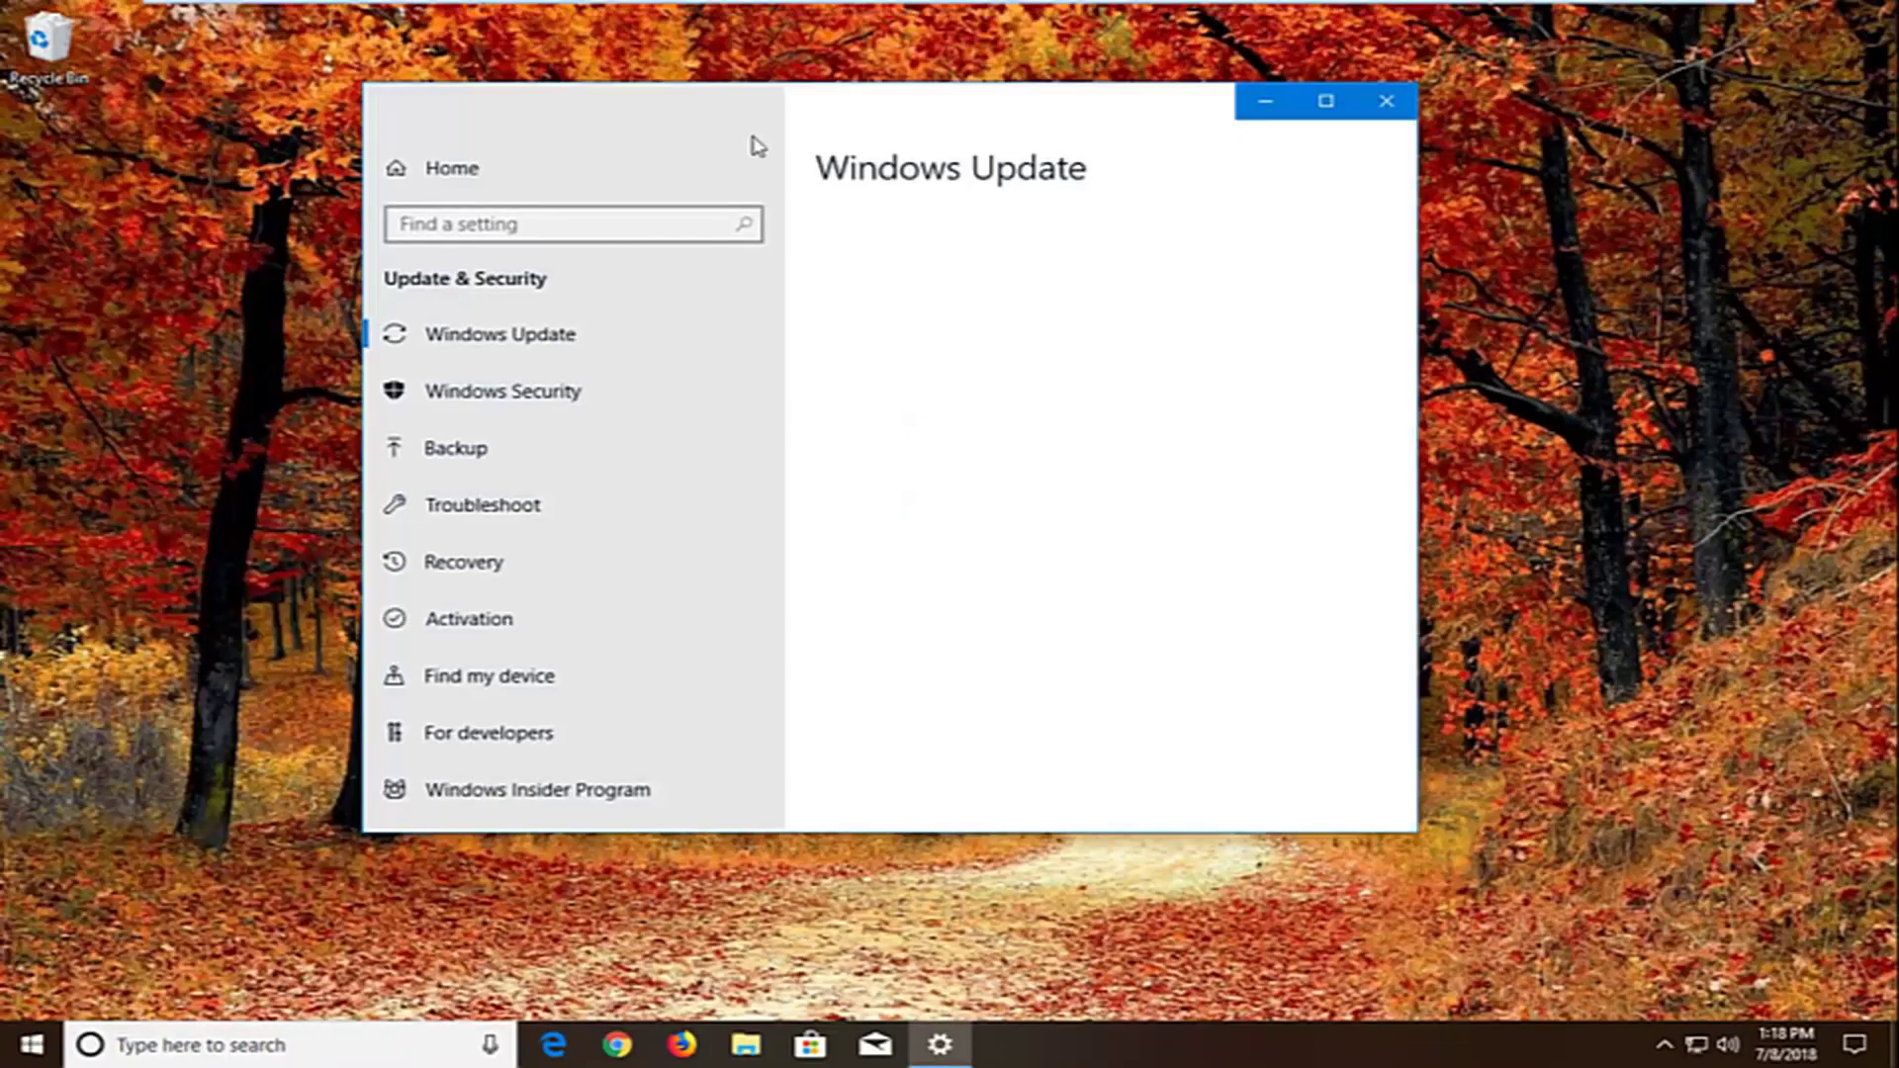
left_click_drag(805, 110, 950, 142)
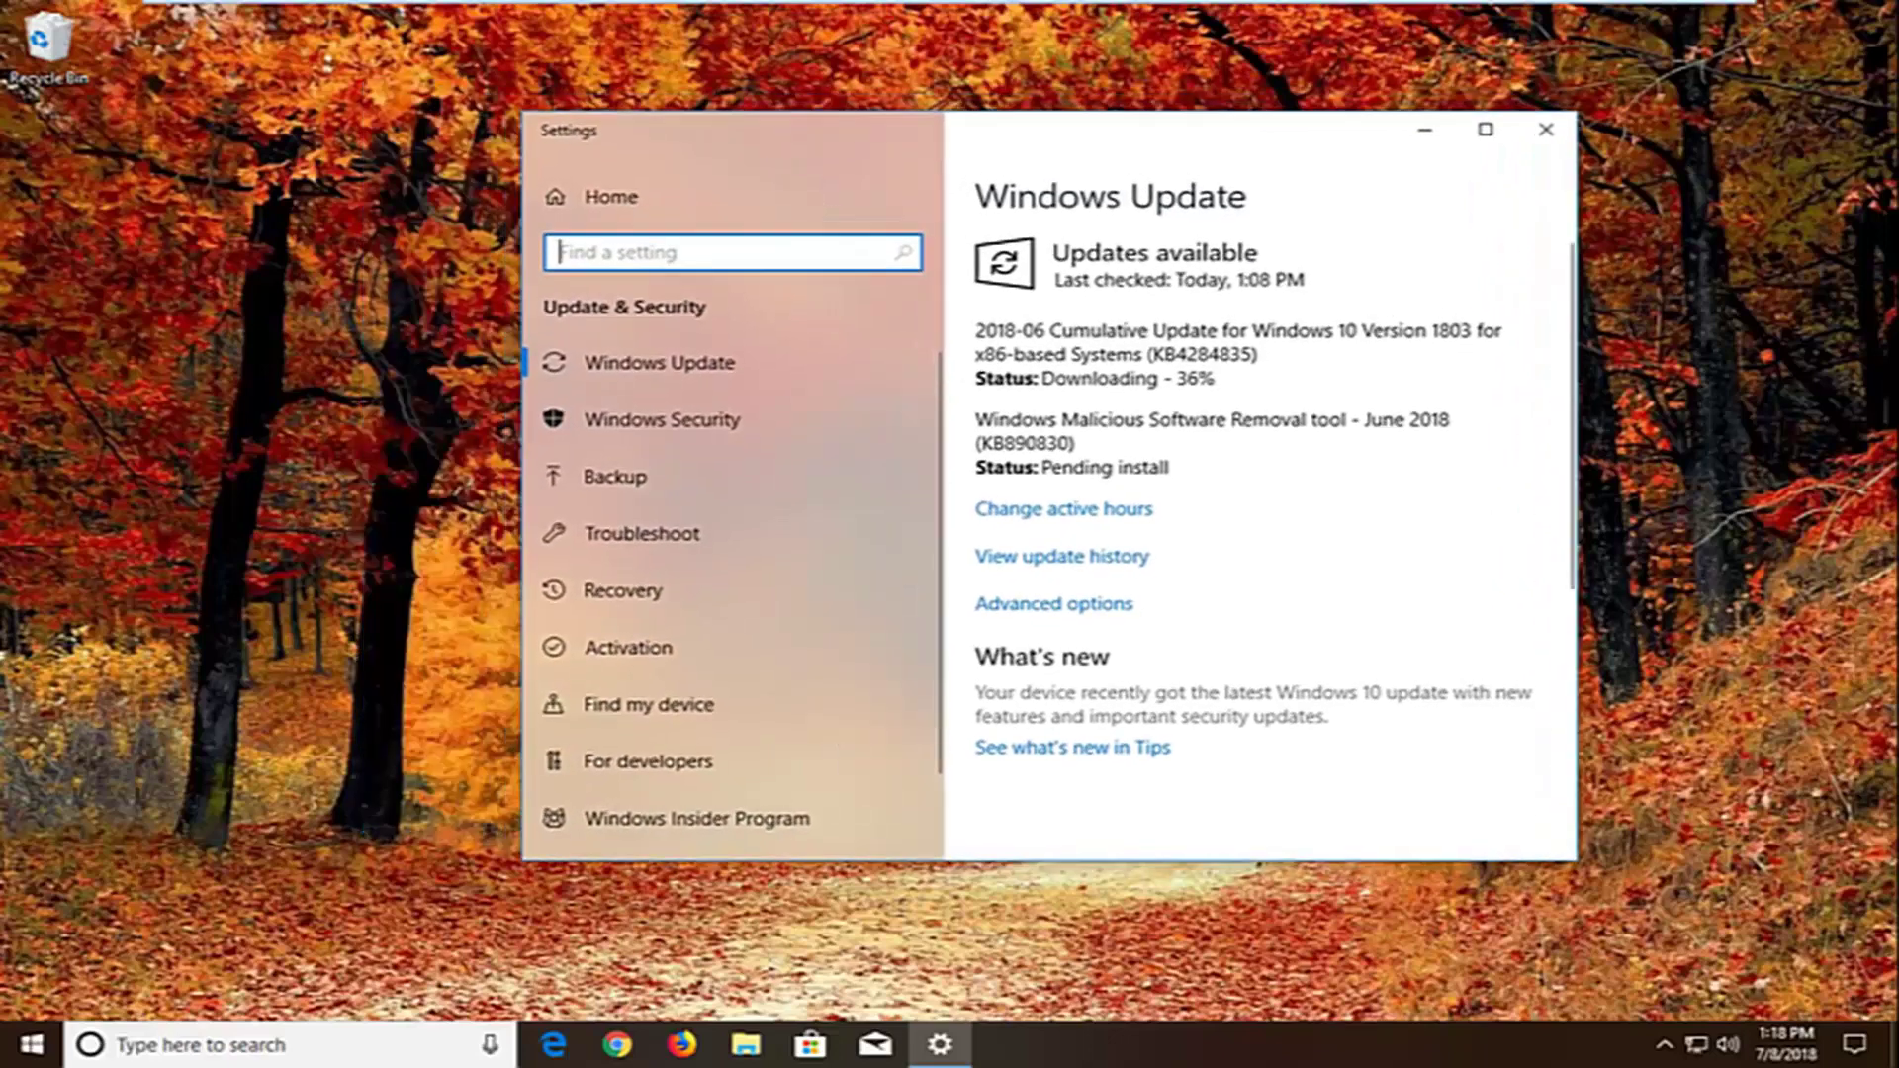
In Advanced options > Delivery Optimization, switch 'Allow downloads from other PCs' Off and close Settings.
left_click(1062, 607)
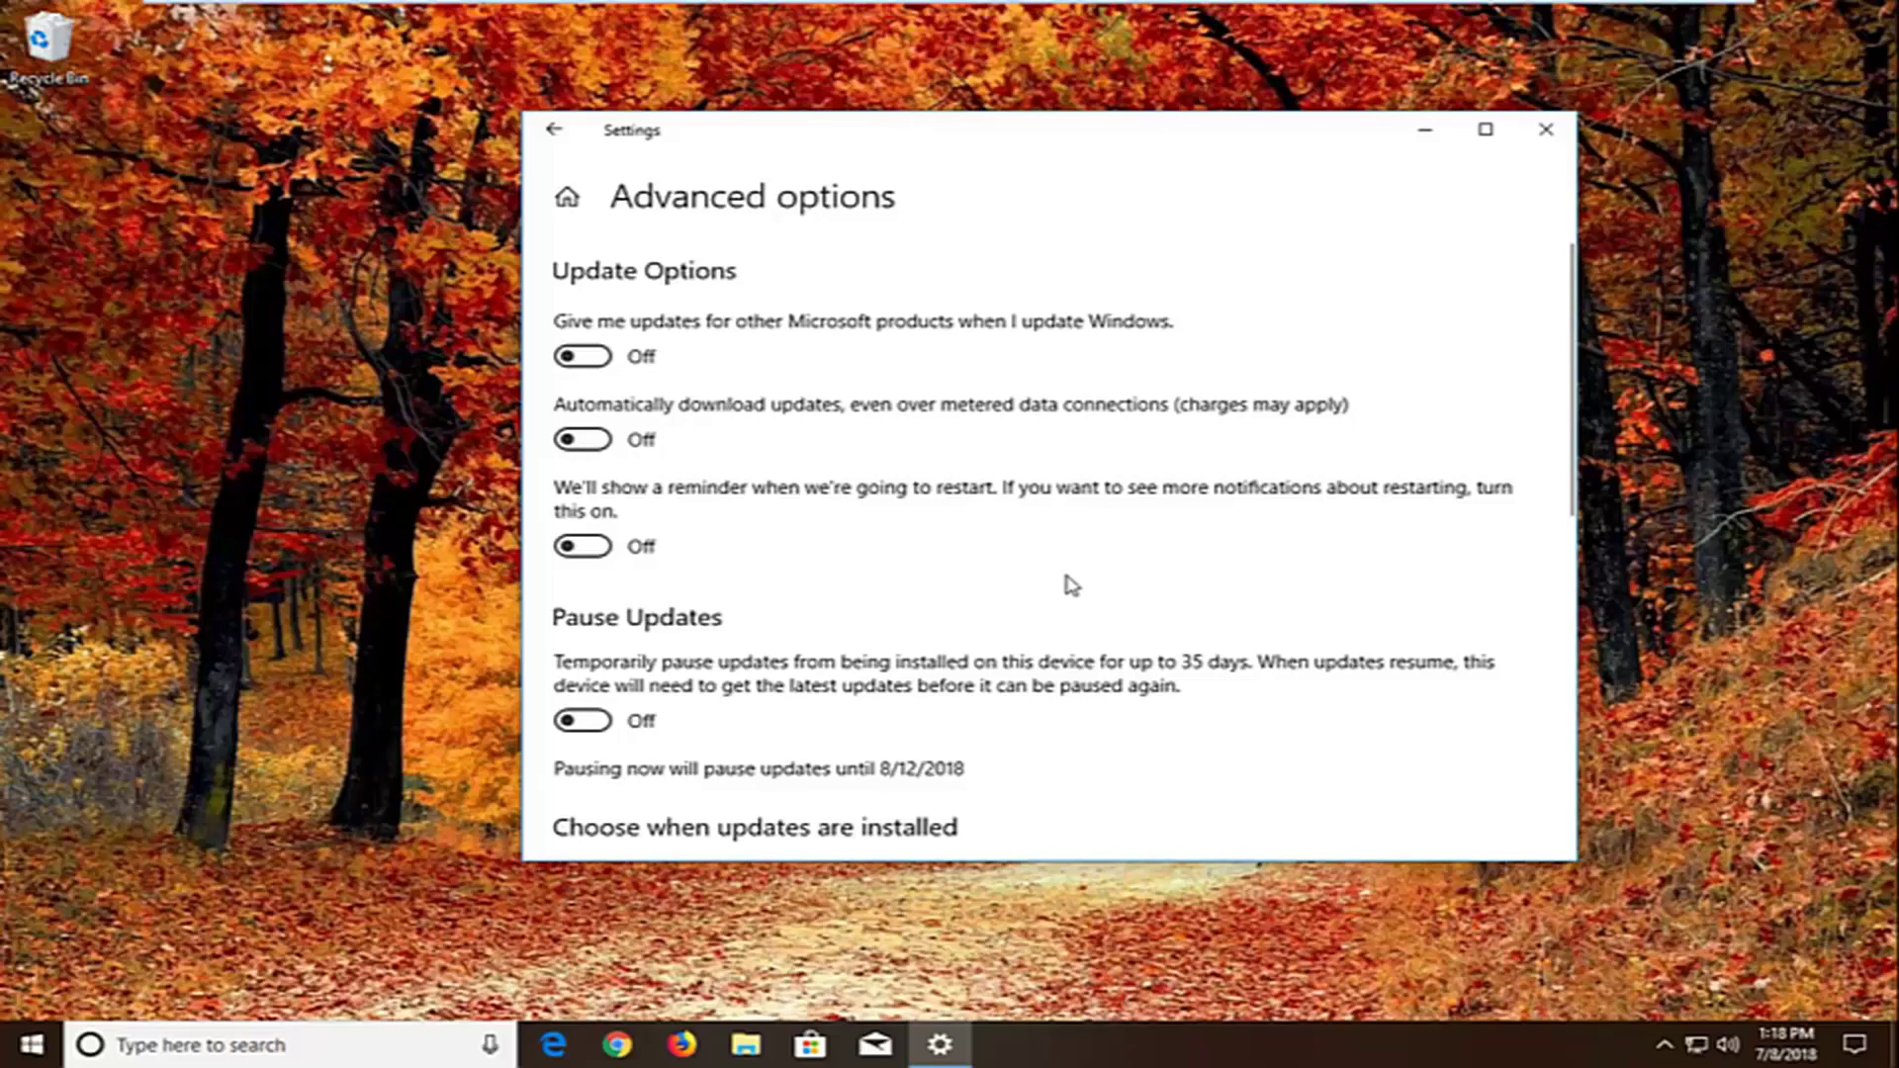
scroll(1076, 589, "down", 5)
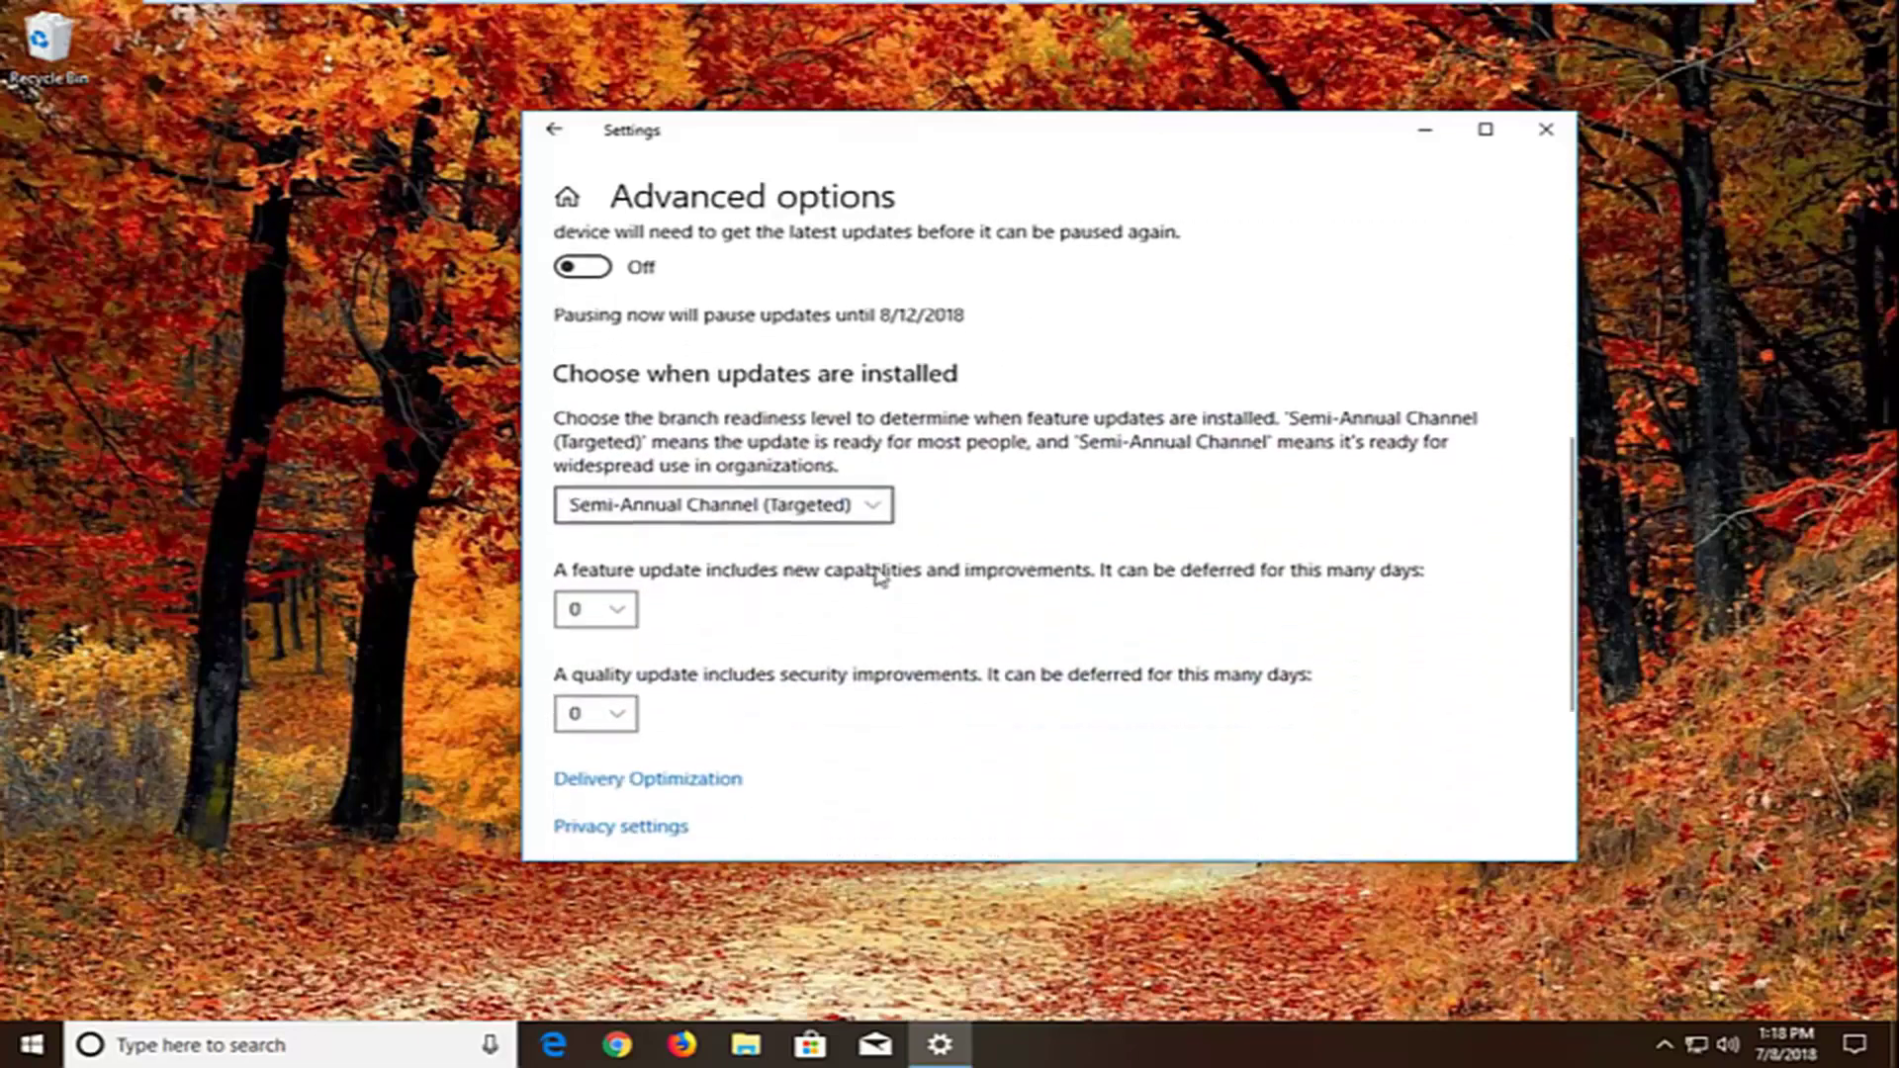
scroll(842, 574, "up", 2)
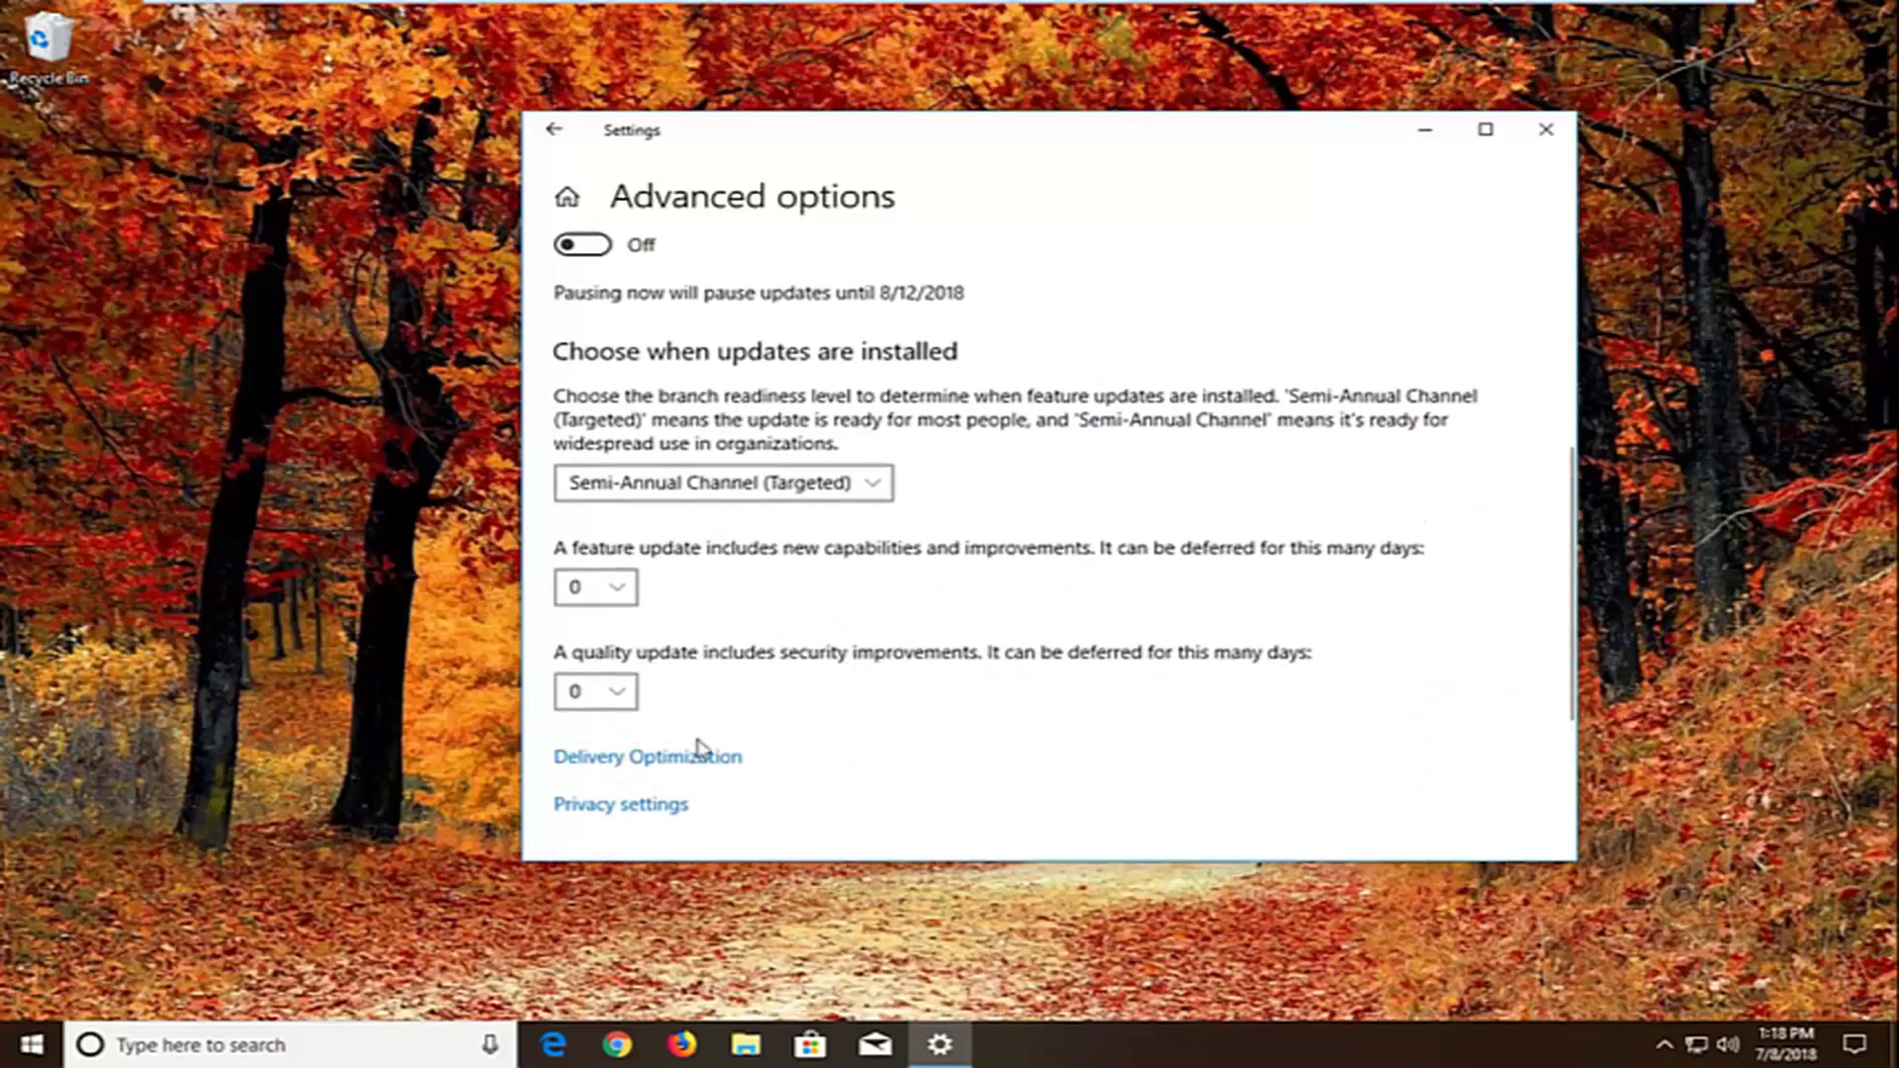
left_click(638, 759)
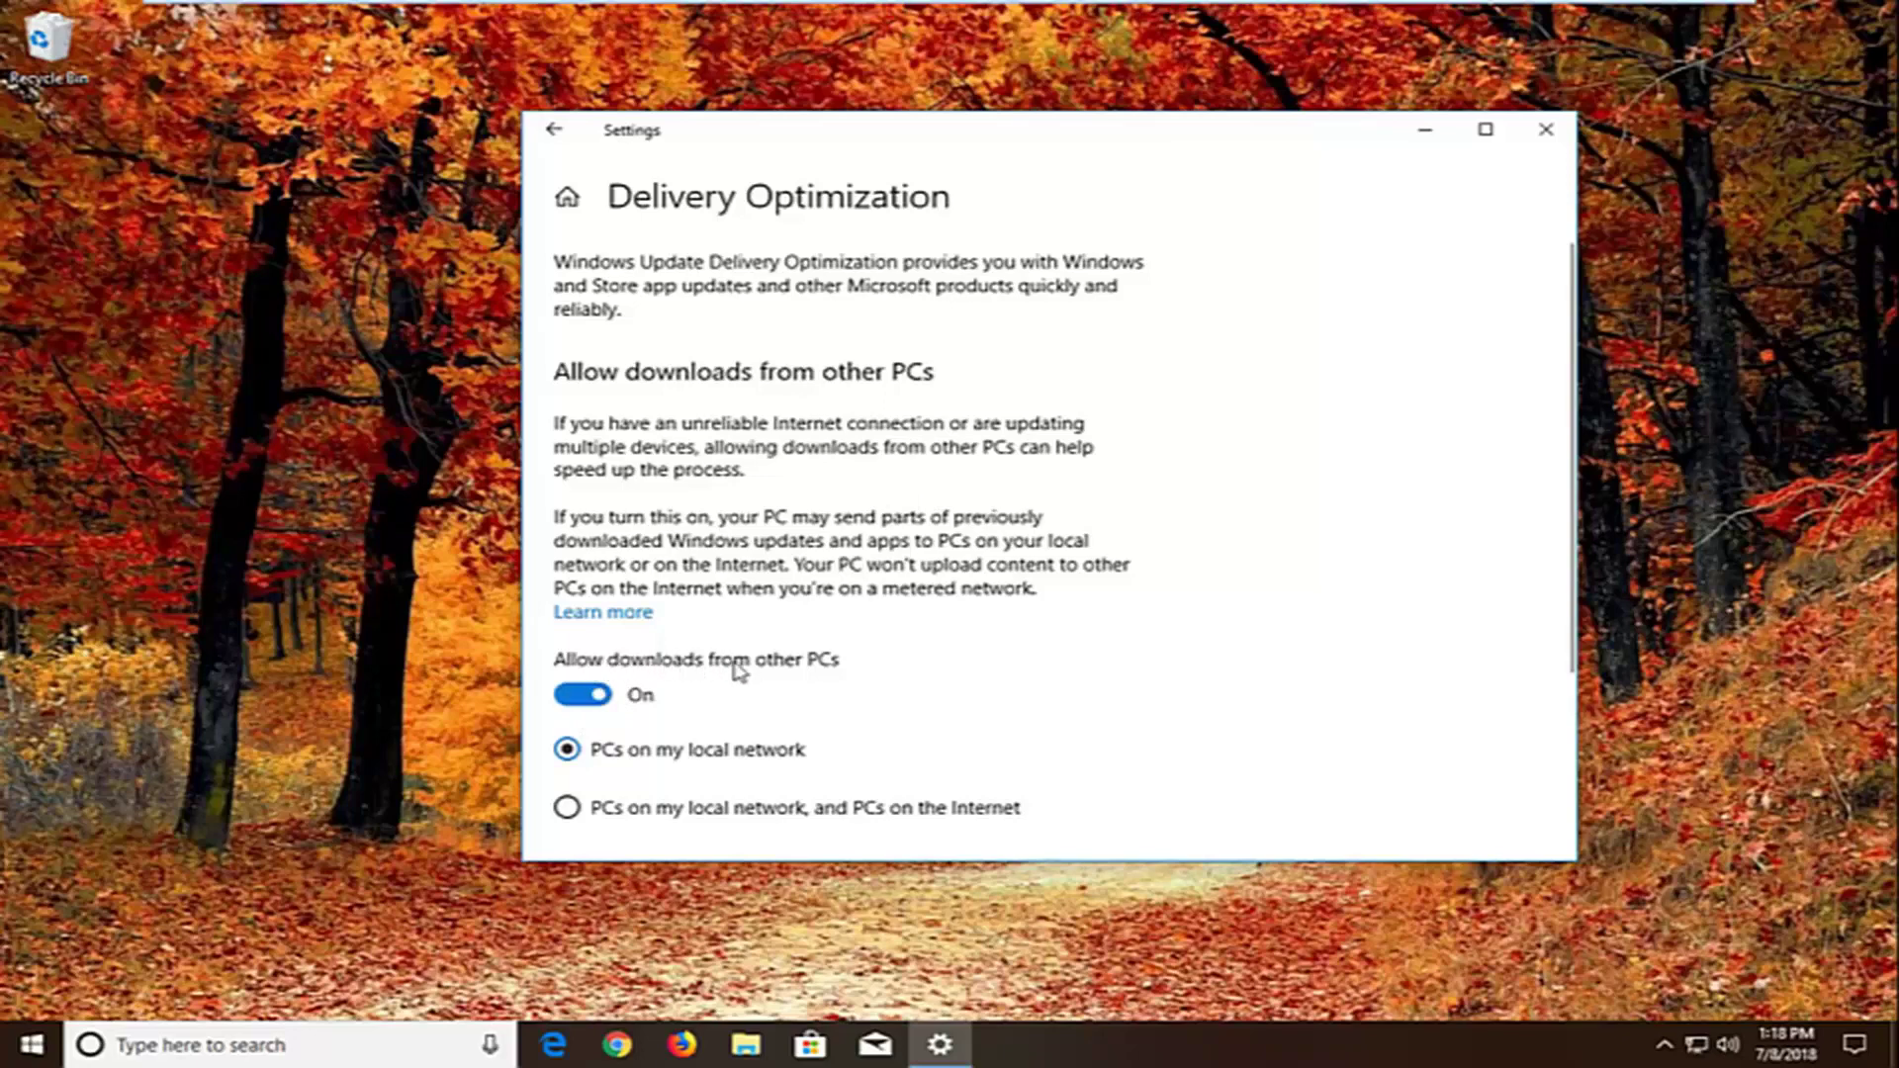
left_click(583, 695)
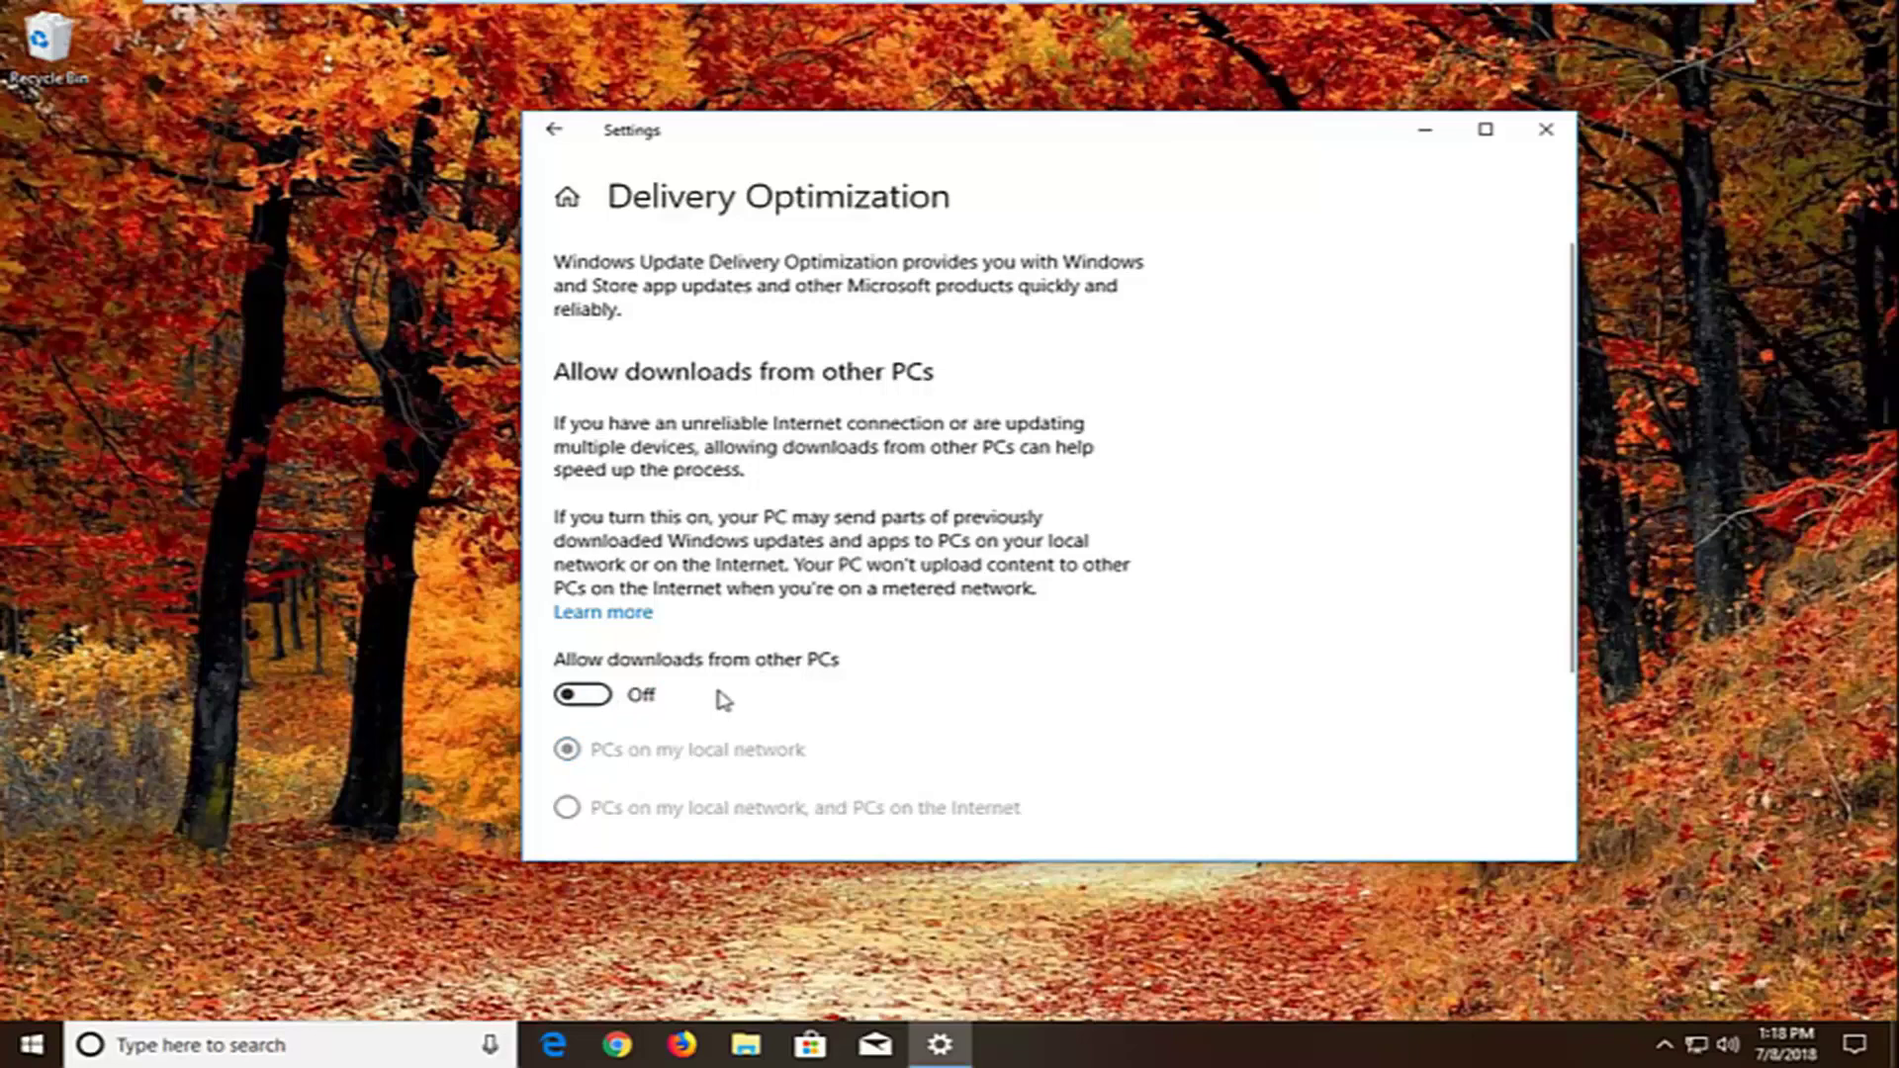
left_click(1547, 129)
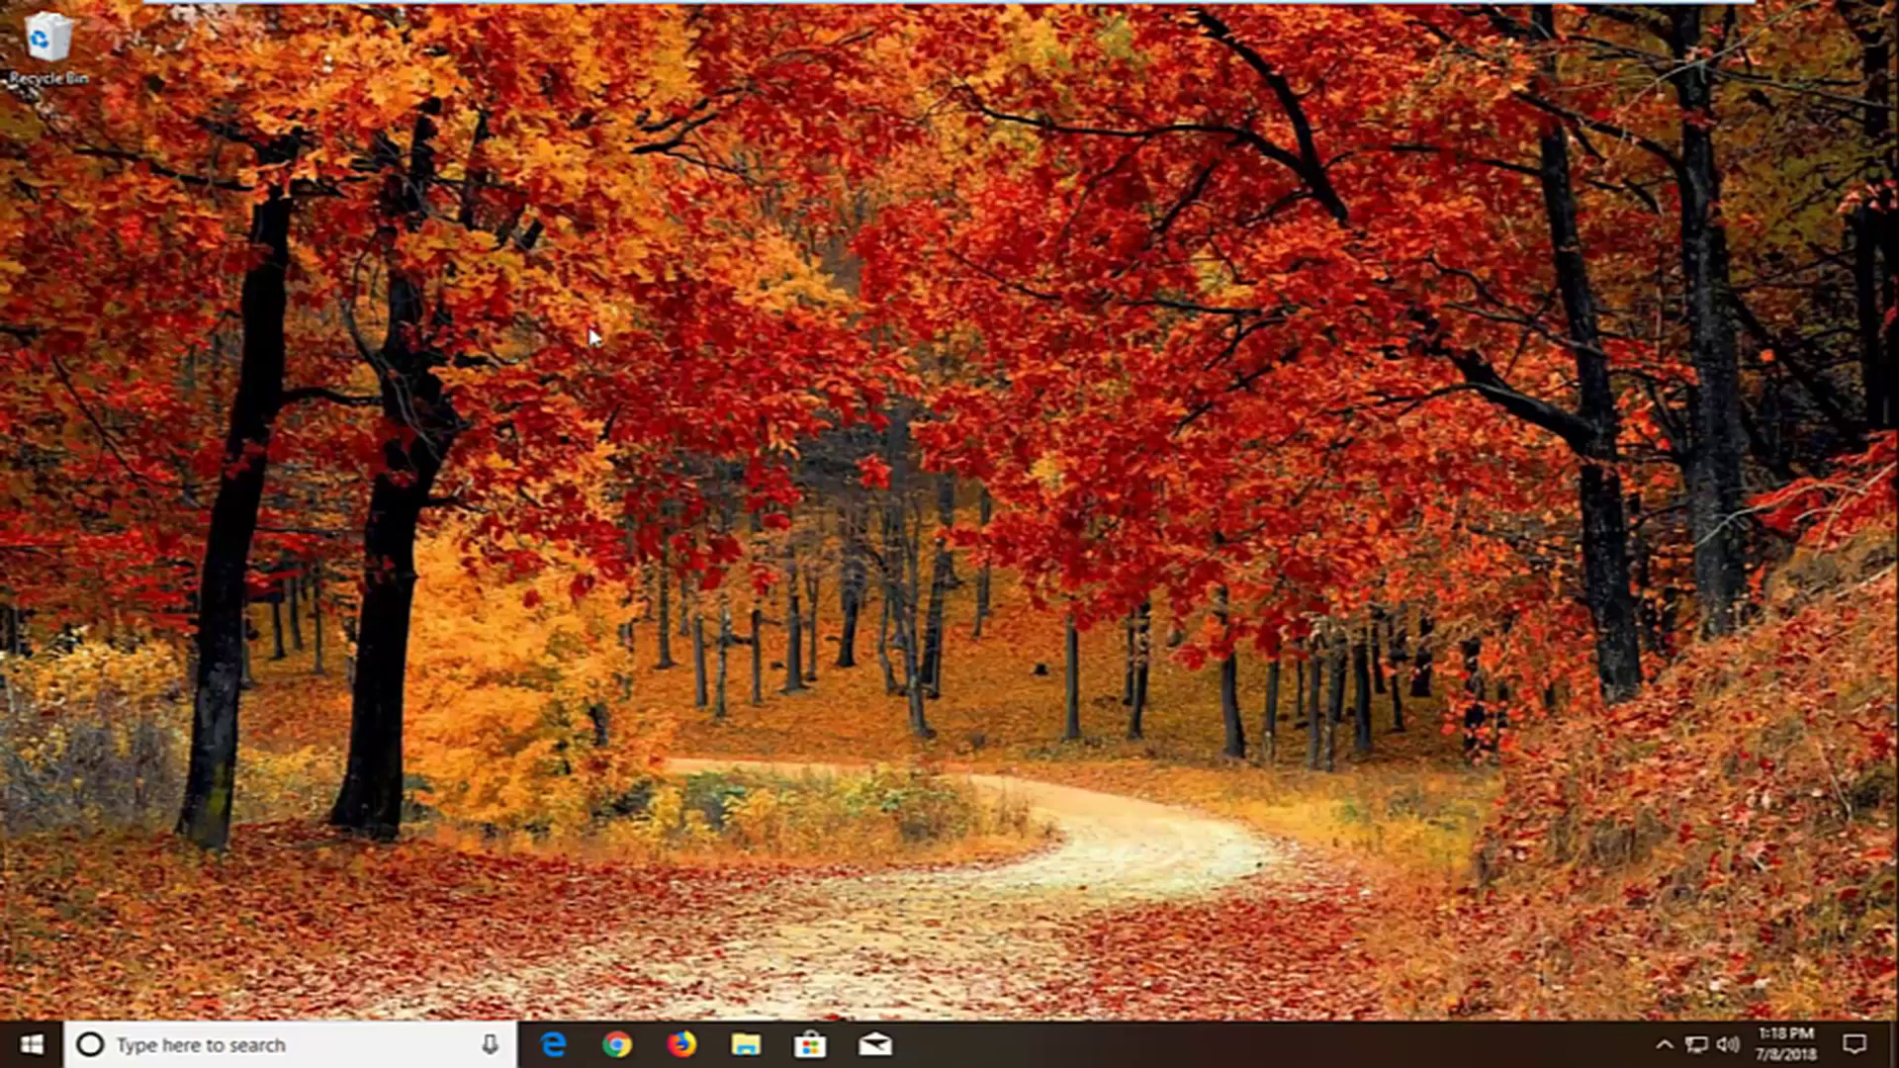
Search 'troubleshoot' from Start and open the Troubleshoot settings page.
left_click(39, 1044)
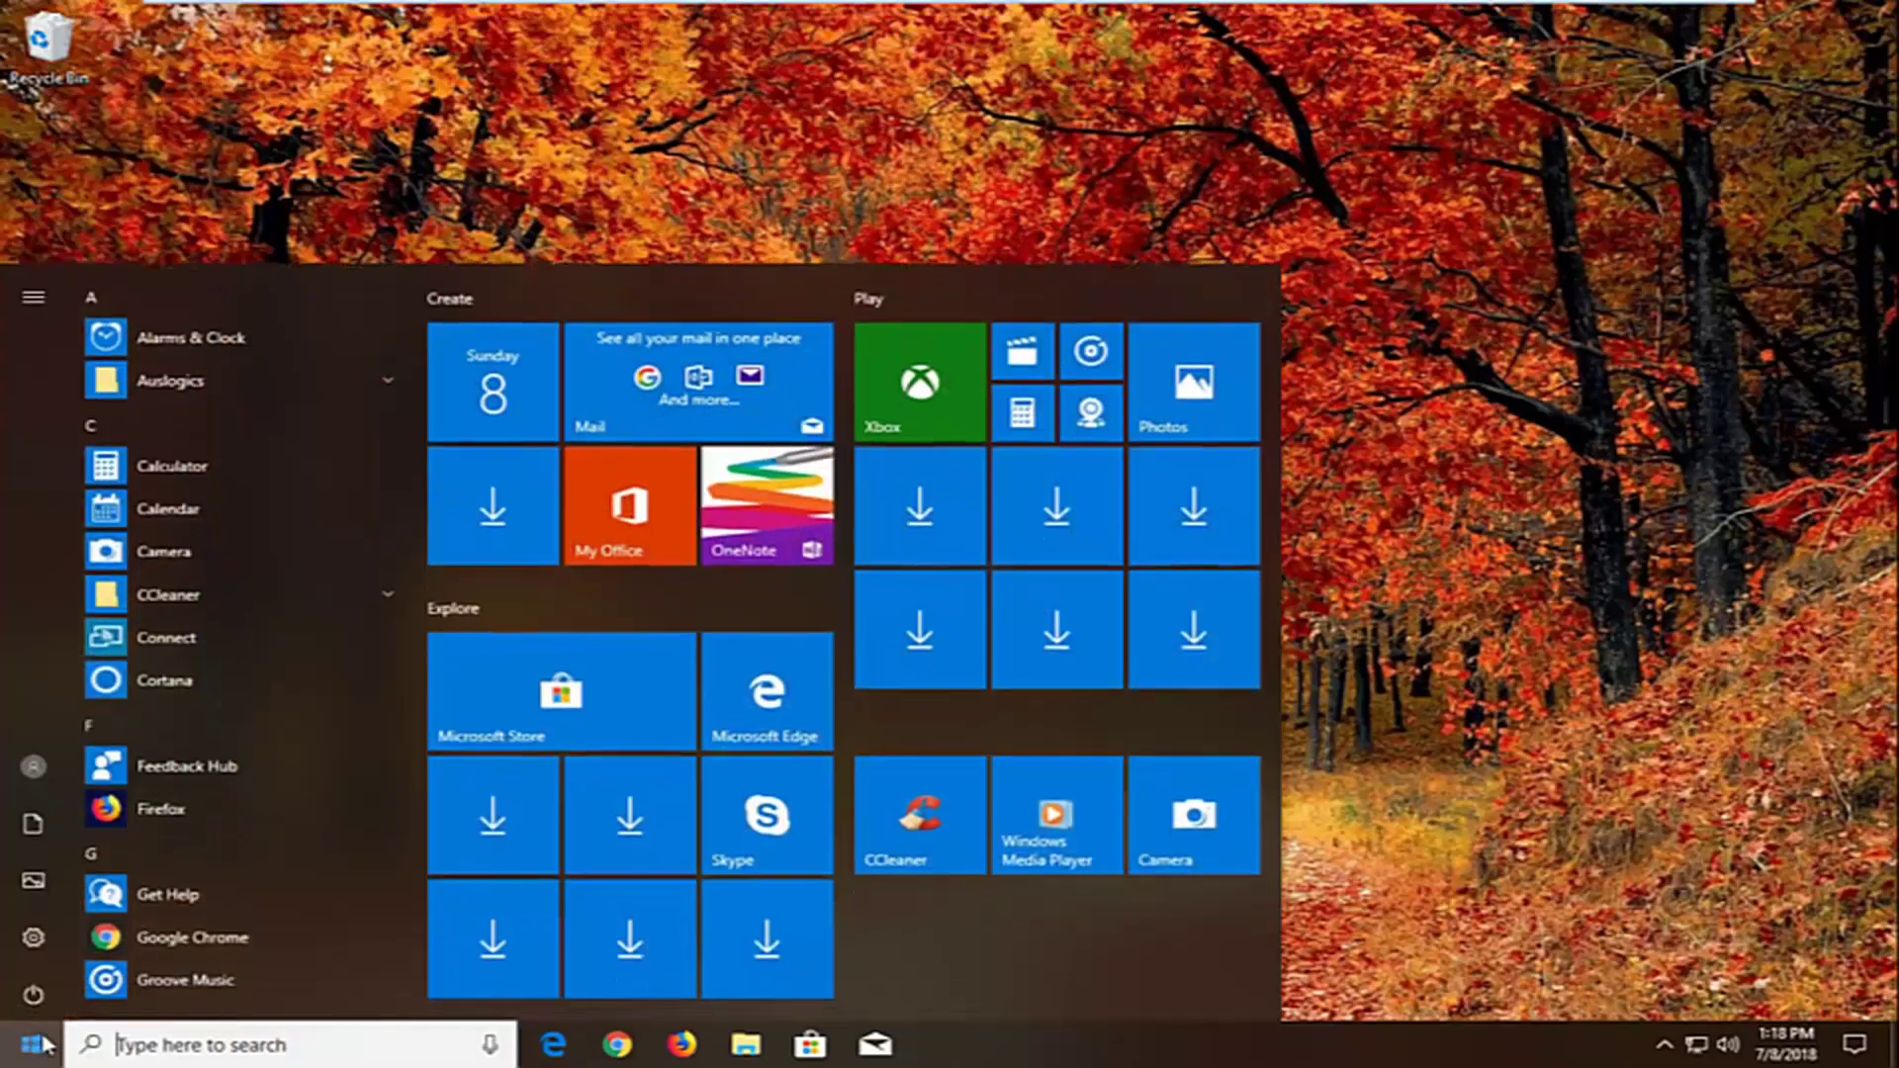
type("tero")
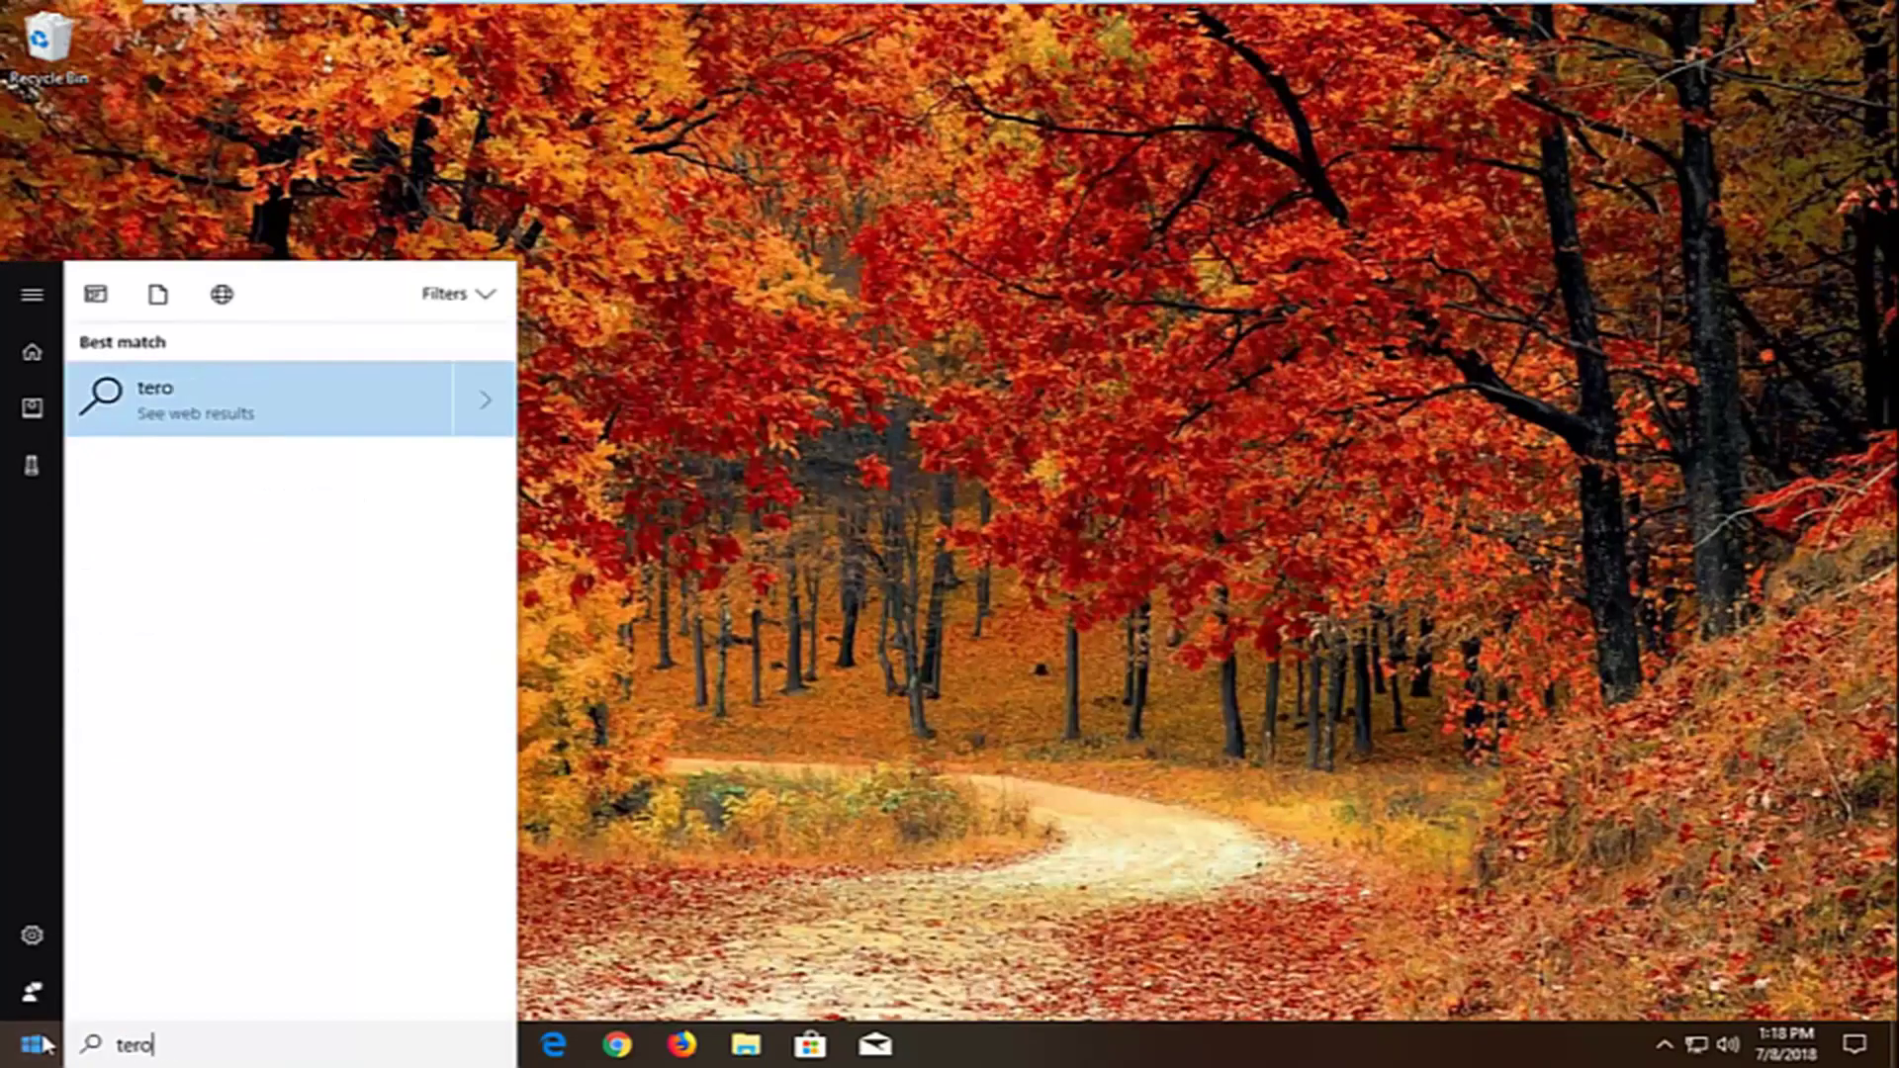
key("BackSpace")
key("BackSpace")
key("BackSpace")
type("roubleshoot")
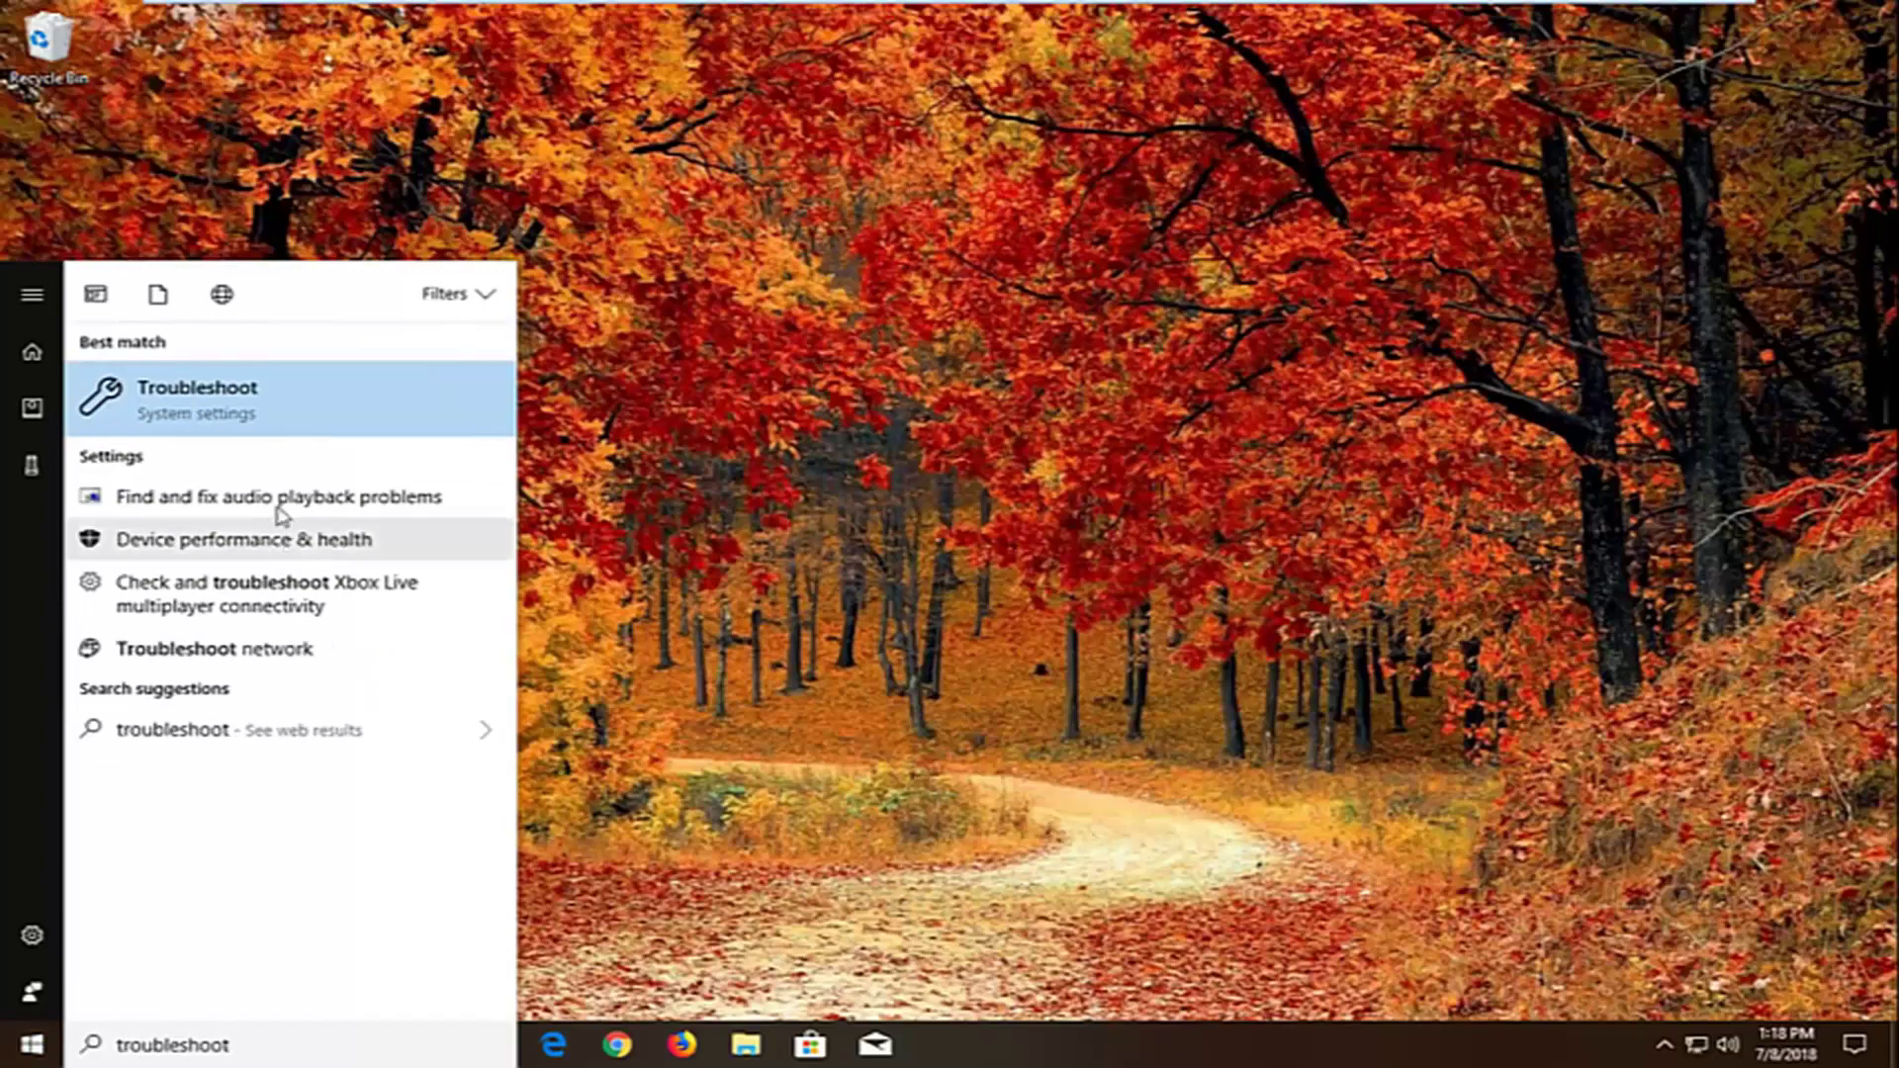
left_click(225, 400)
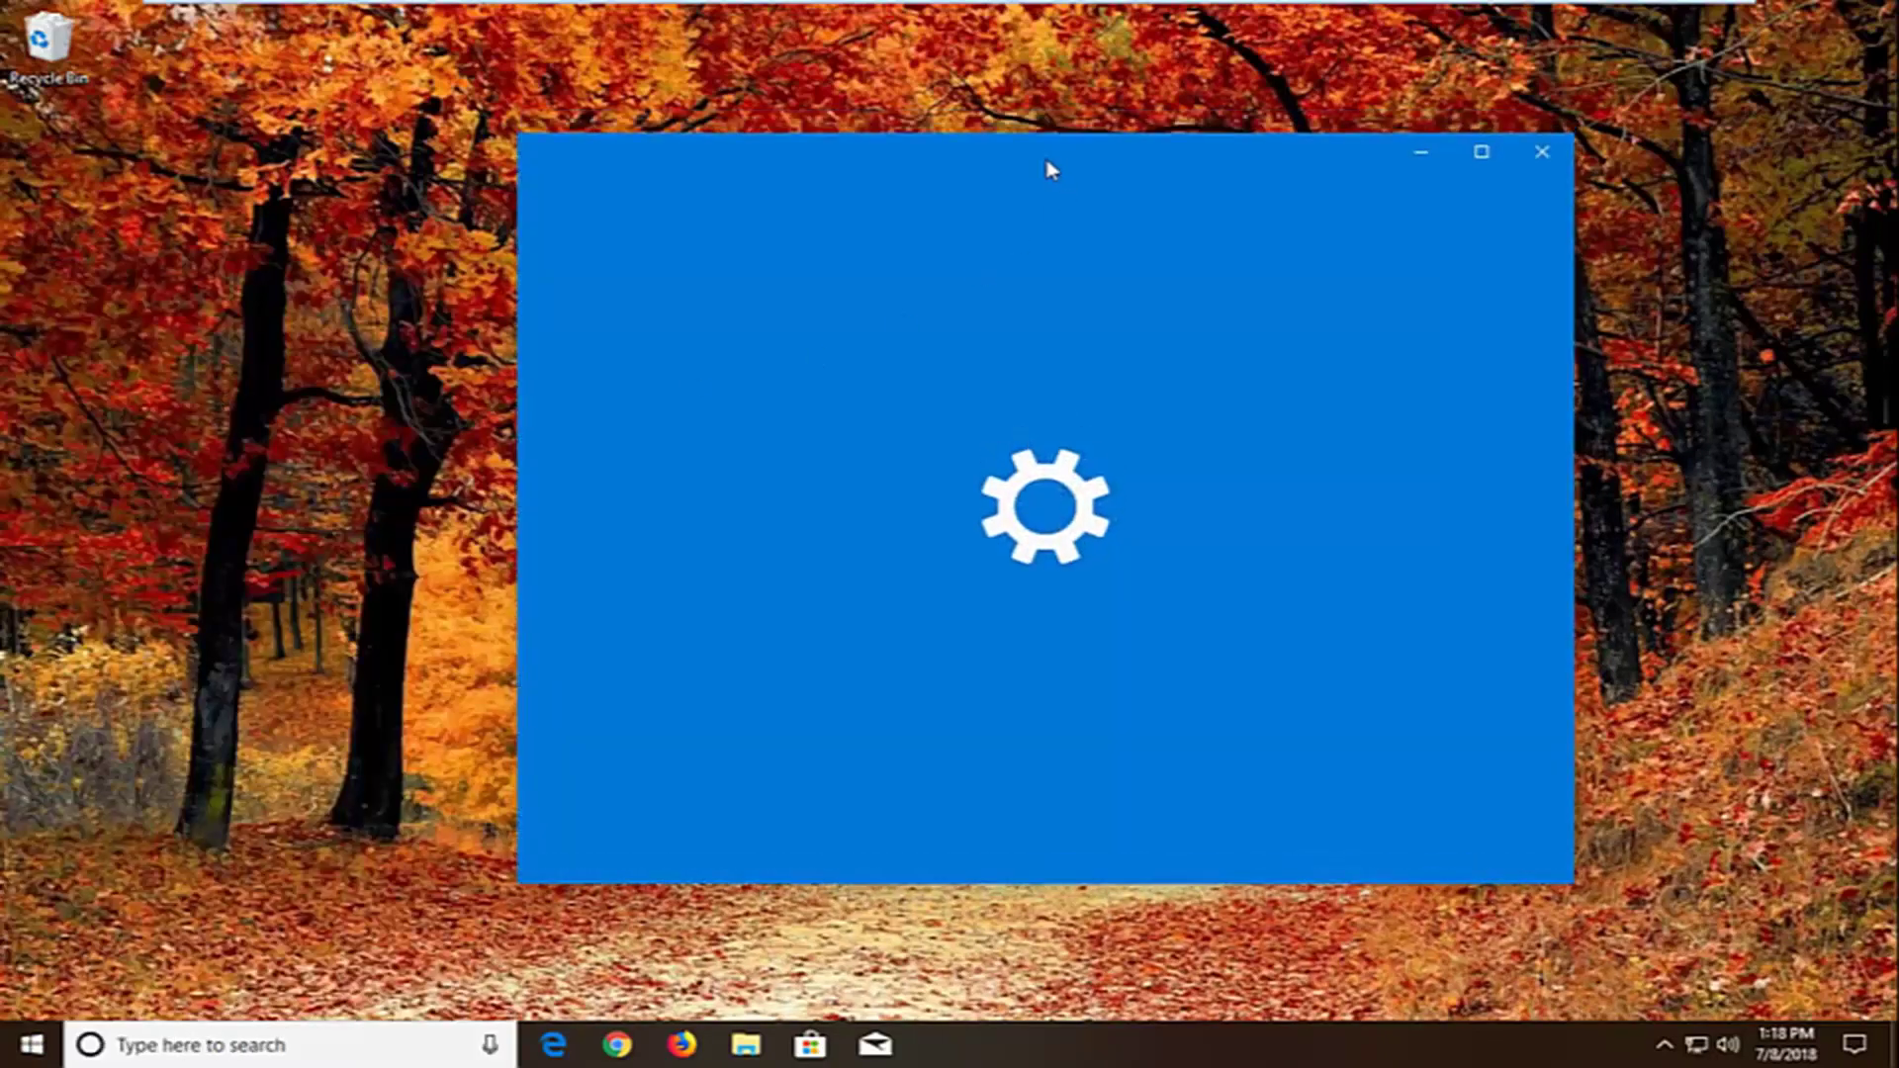
Expand the Windows Store Apps troubleshooter entry further down the page.
scroll(1271, 508, "down", 1)
scroll(1271, 507, "down", 2)
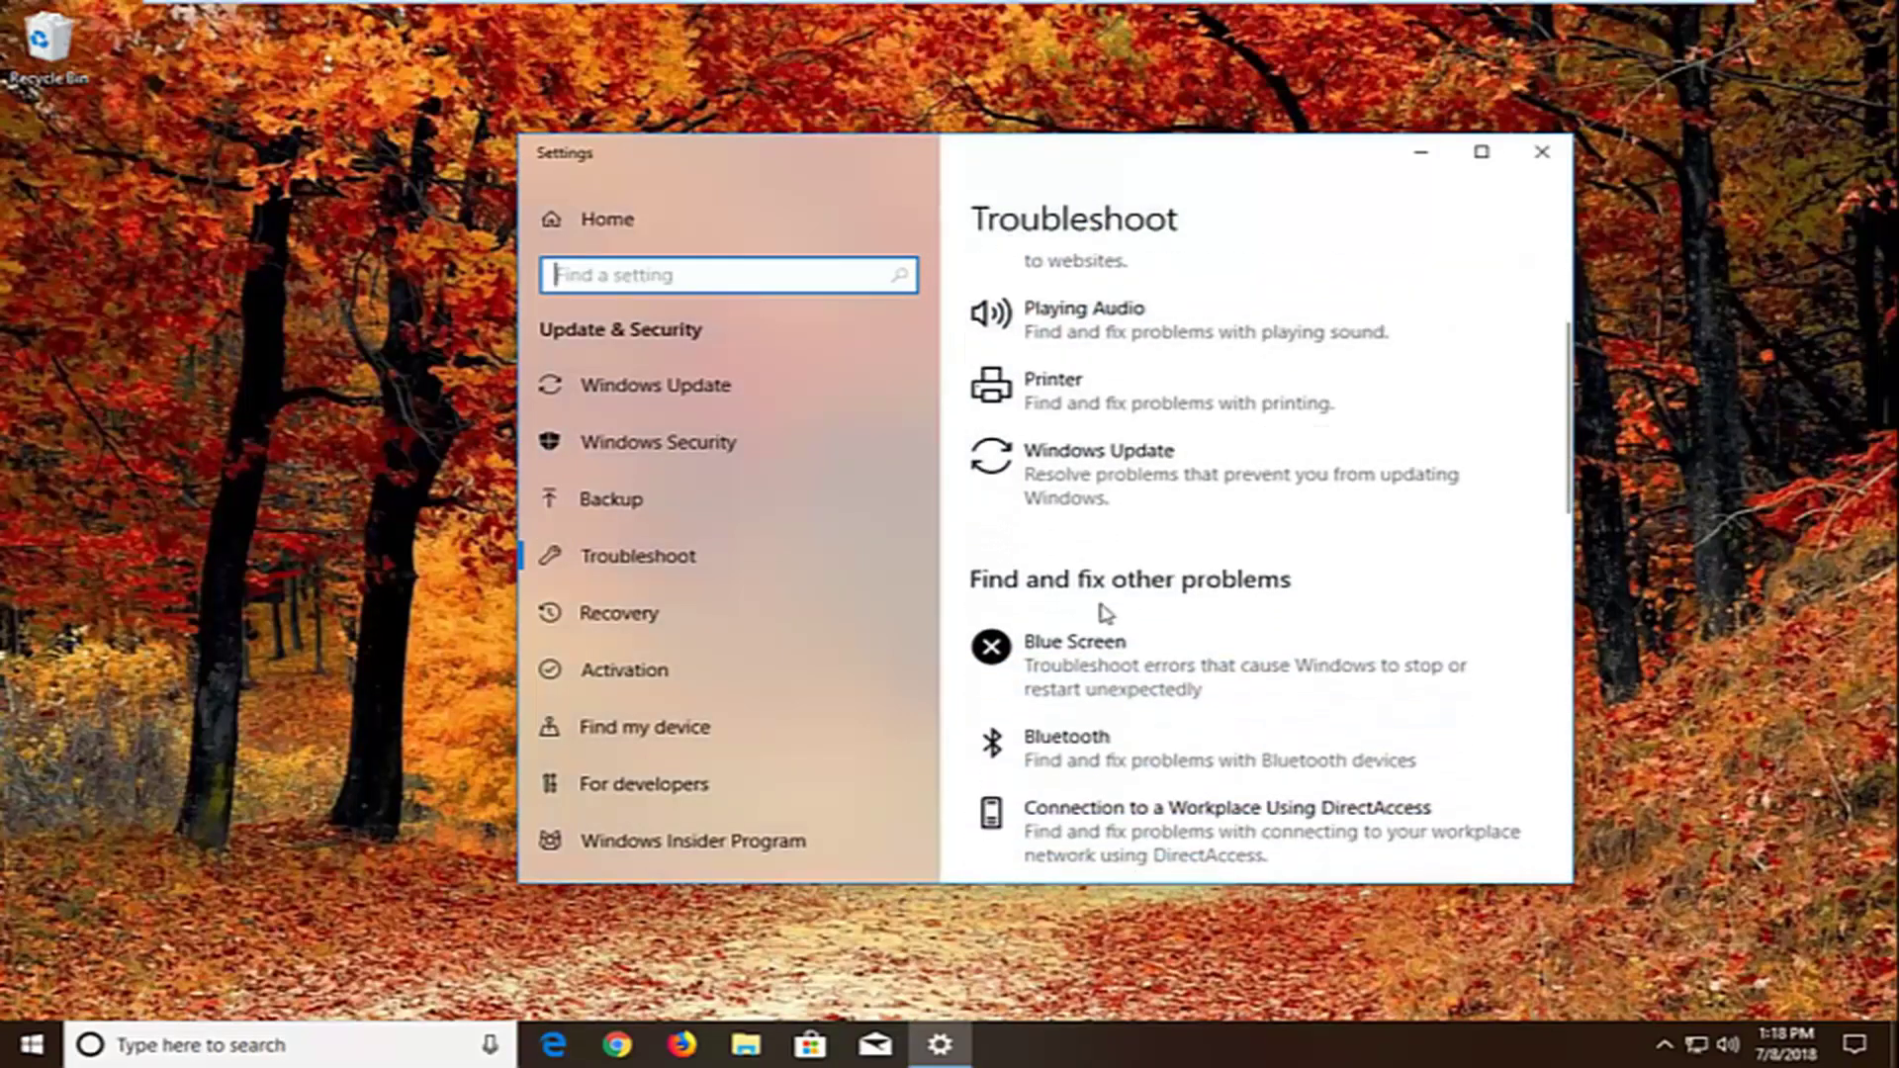
scroll(1196, 573, "down", 7)
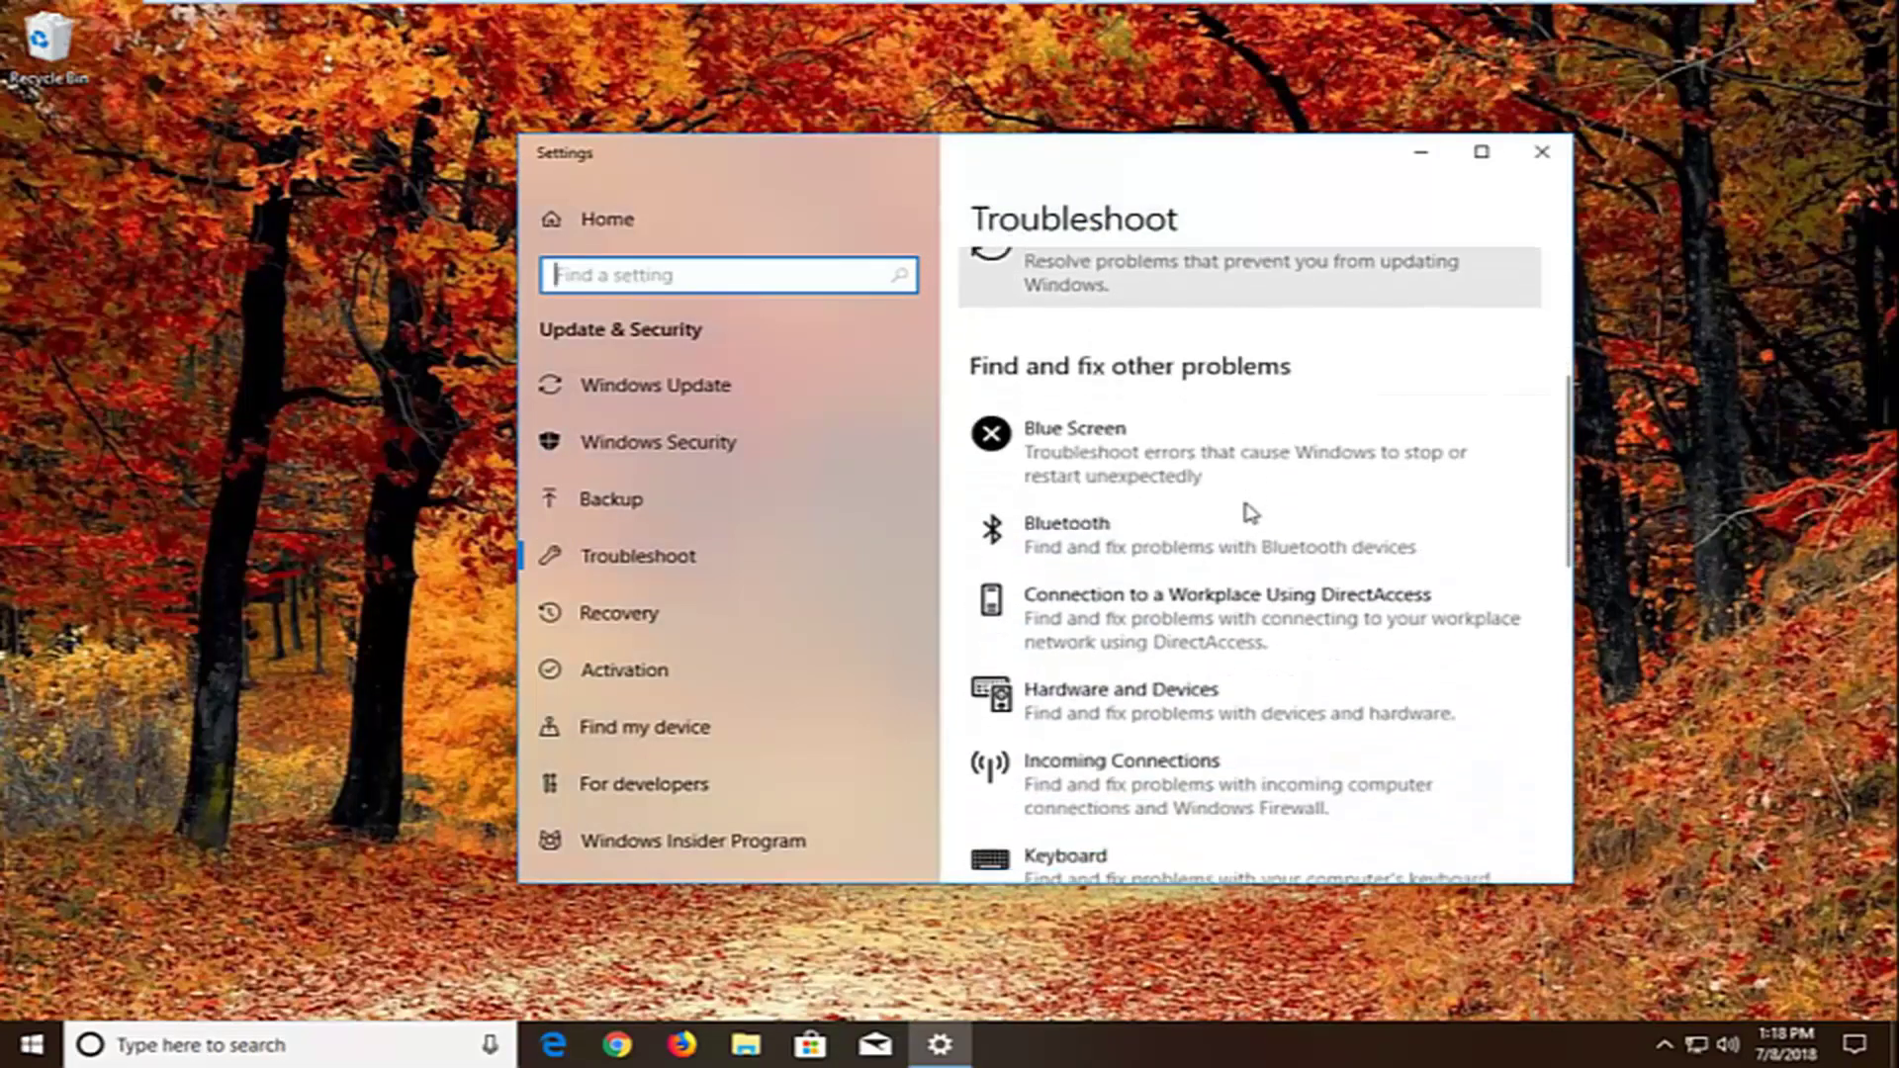
scroll(1246, 510, "down", 7)
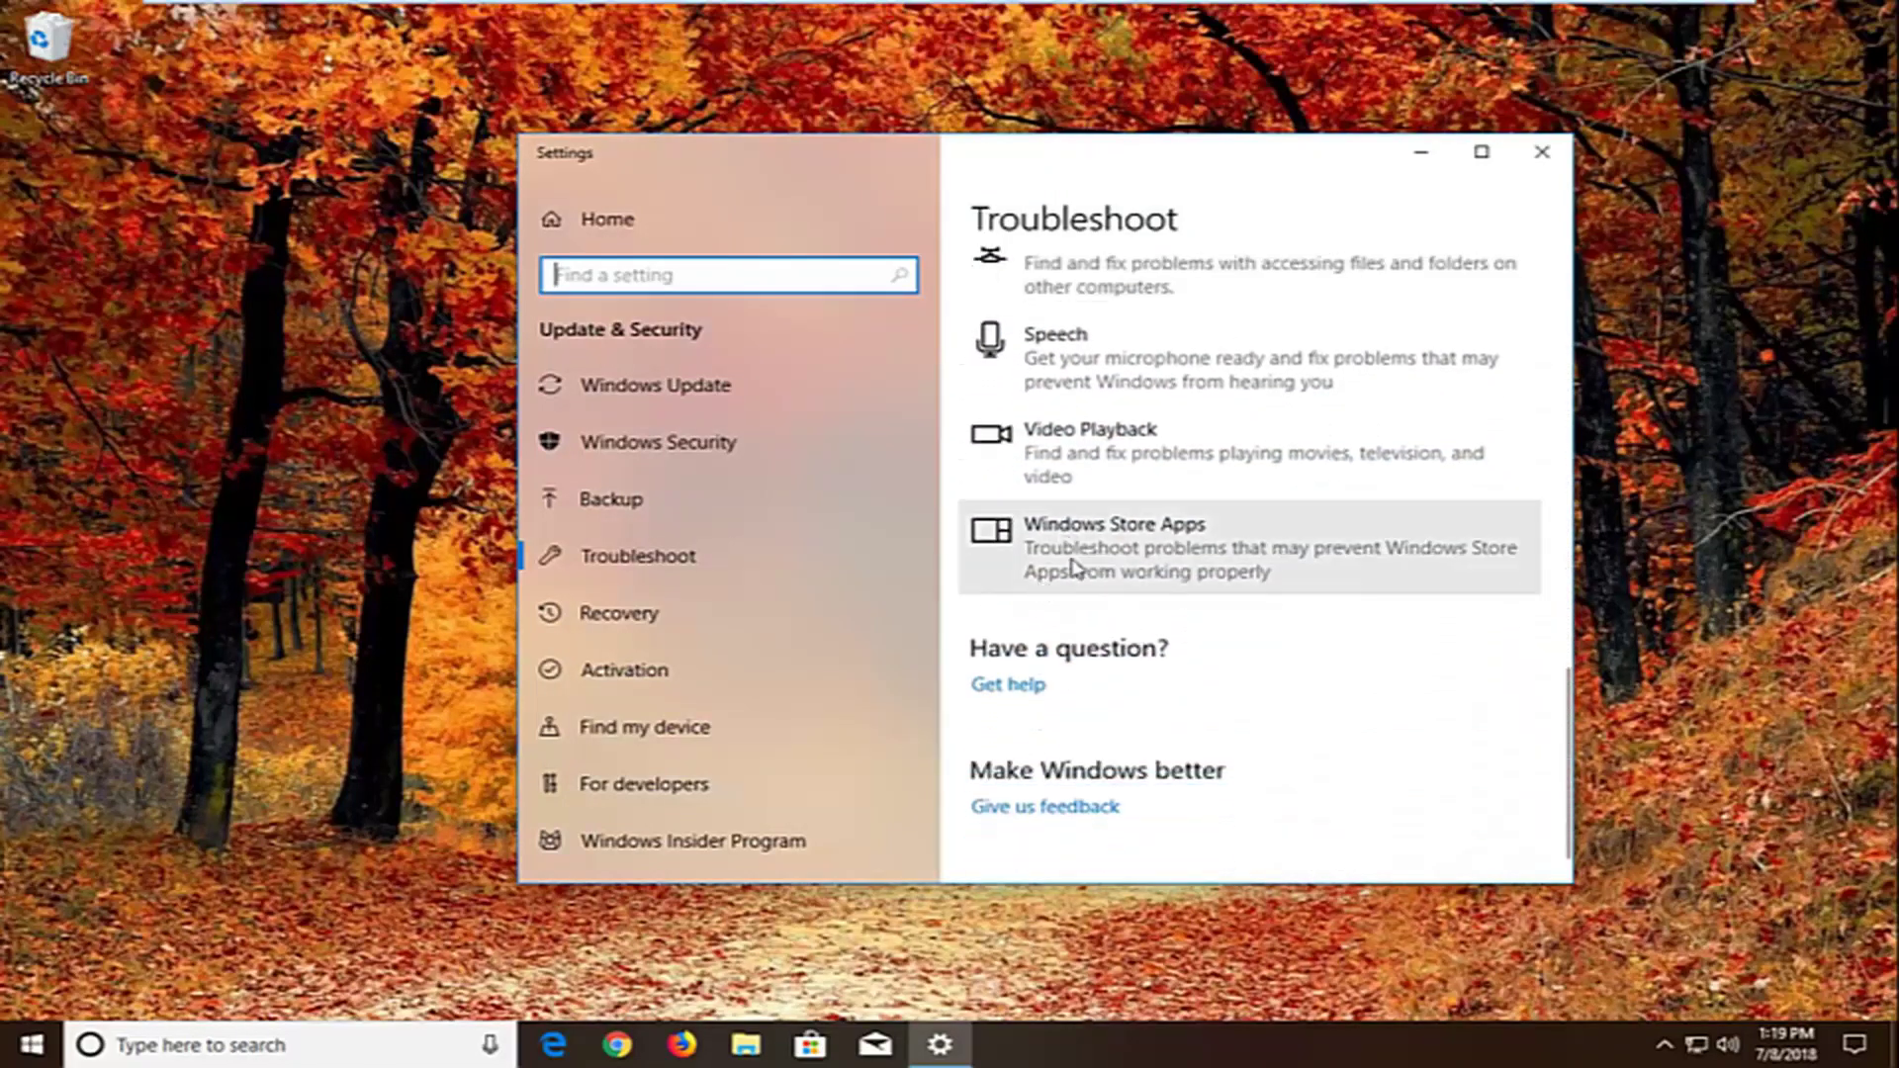
left_click(1070, 552)
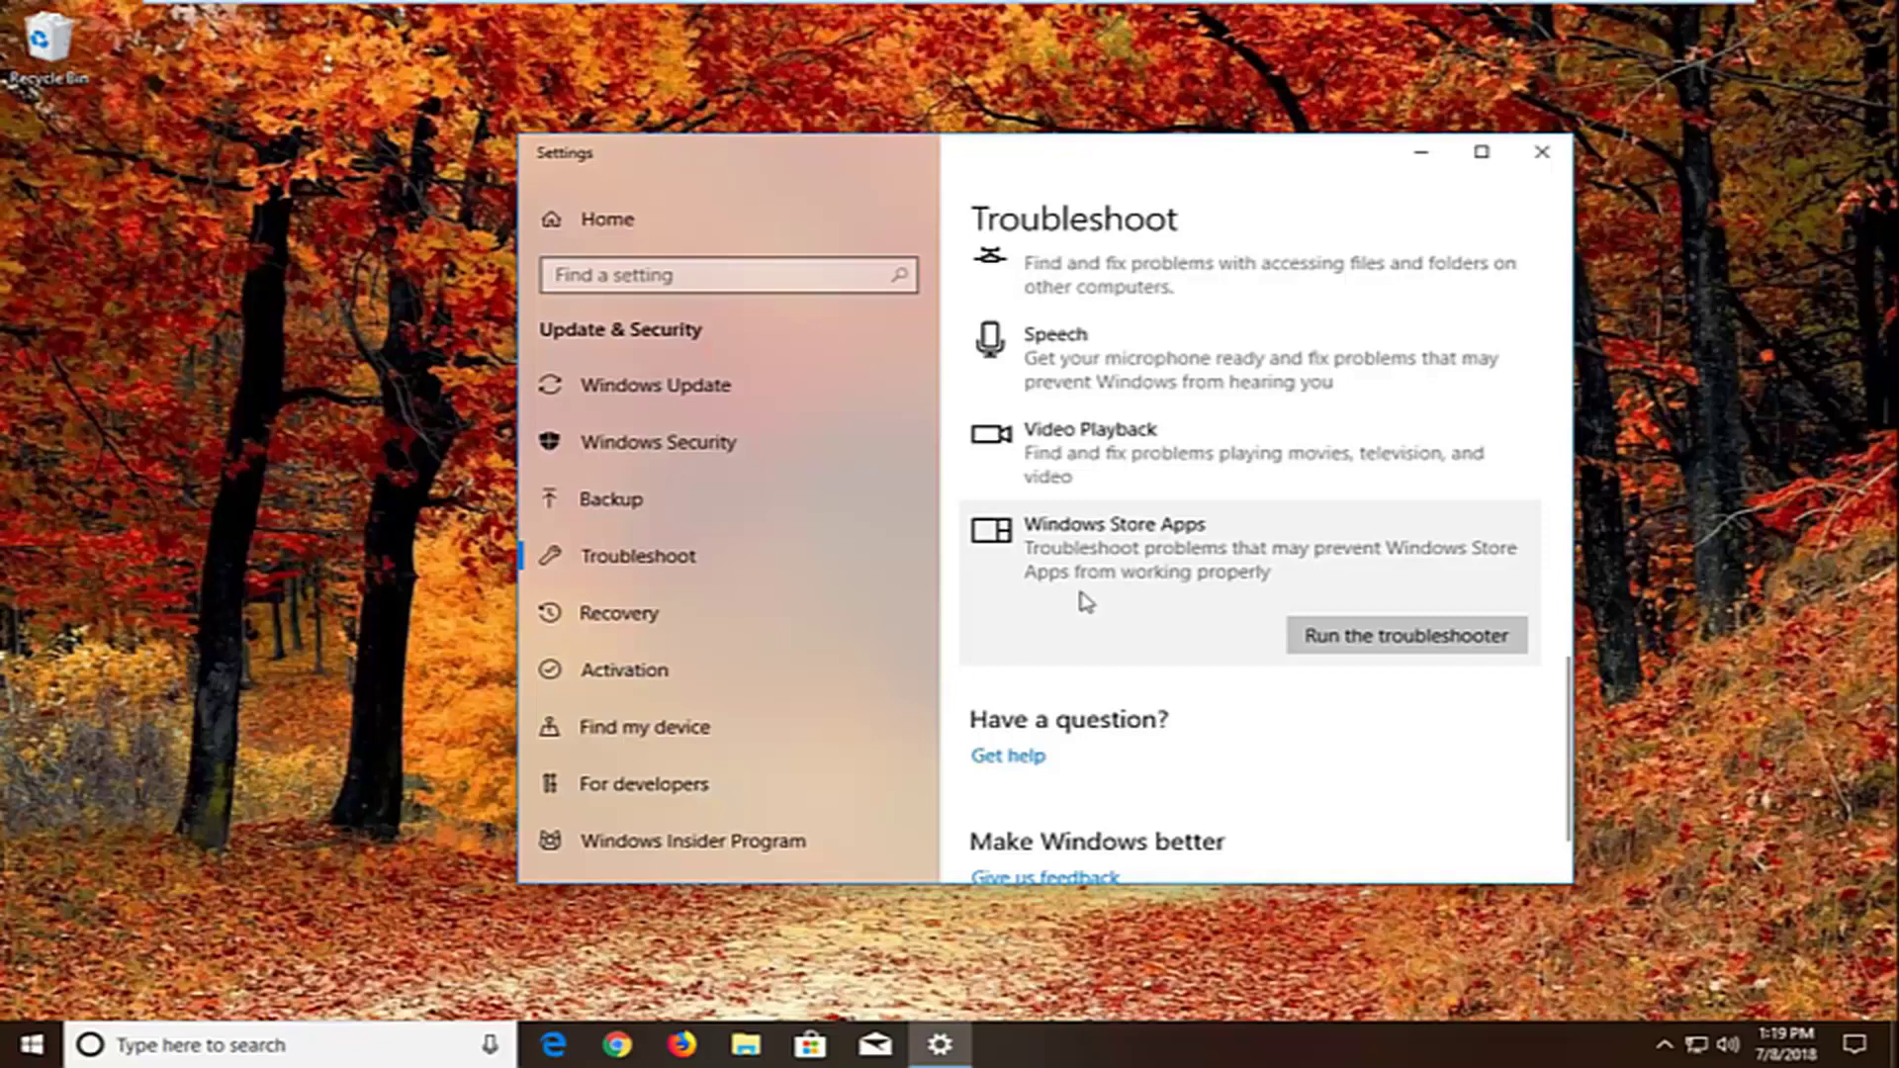
Run the Windows Store Apps troubleshooter past both suggestions, then close it and Settings.
left_click(1341, 641)
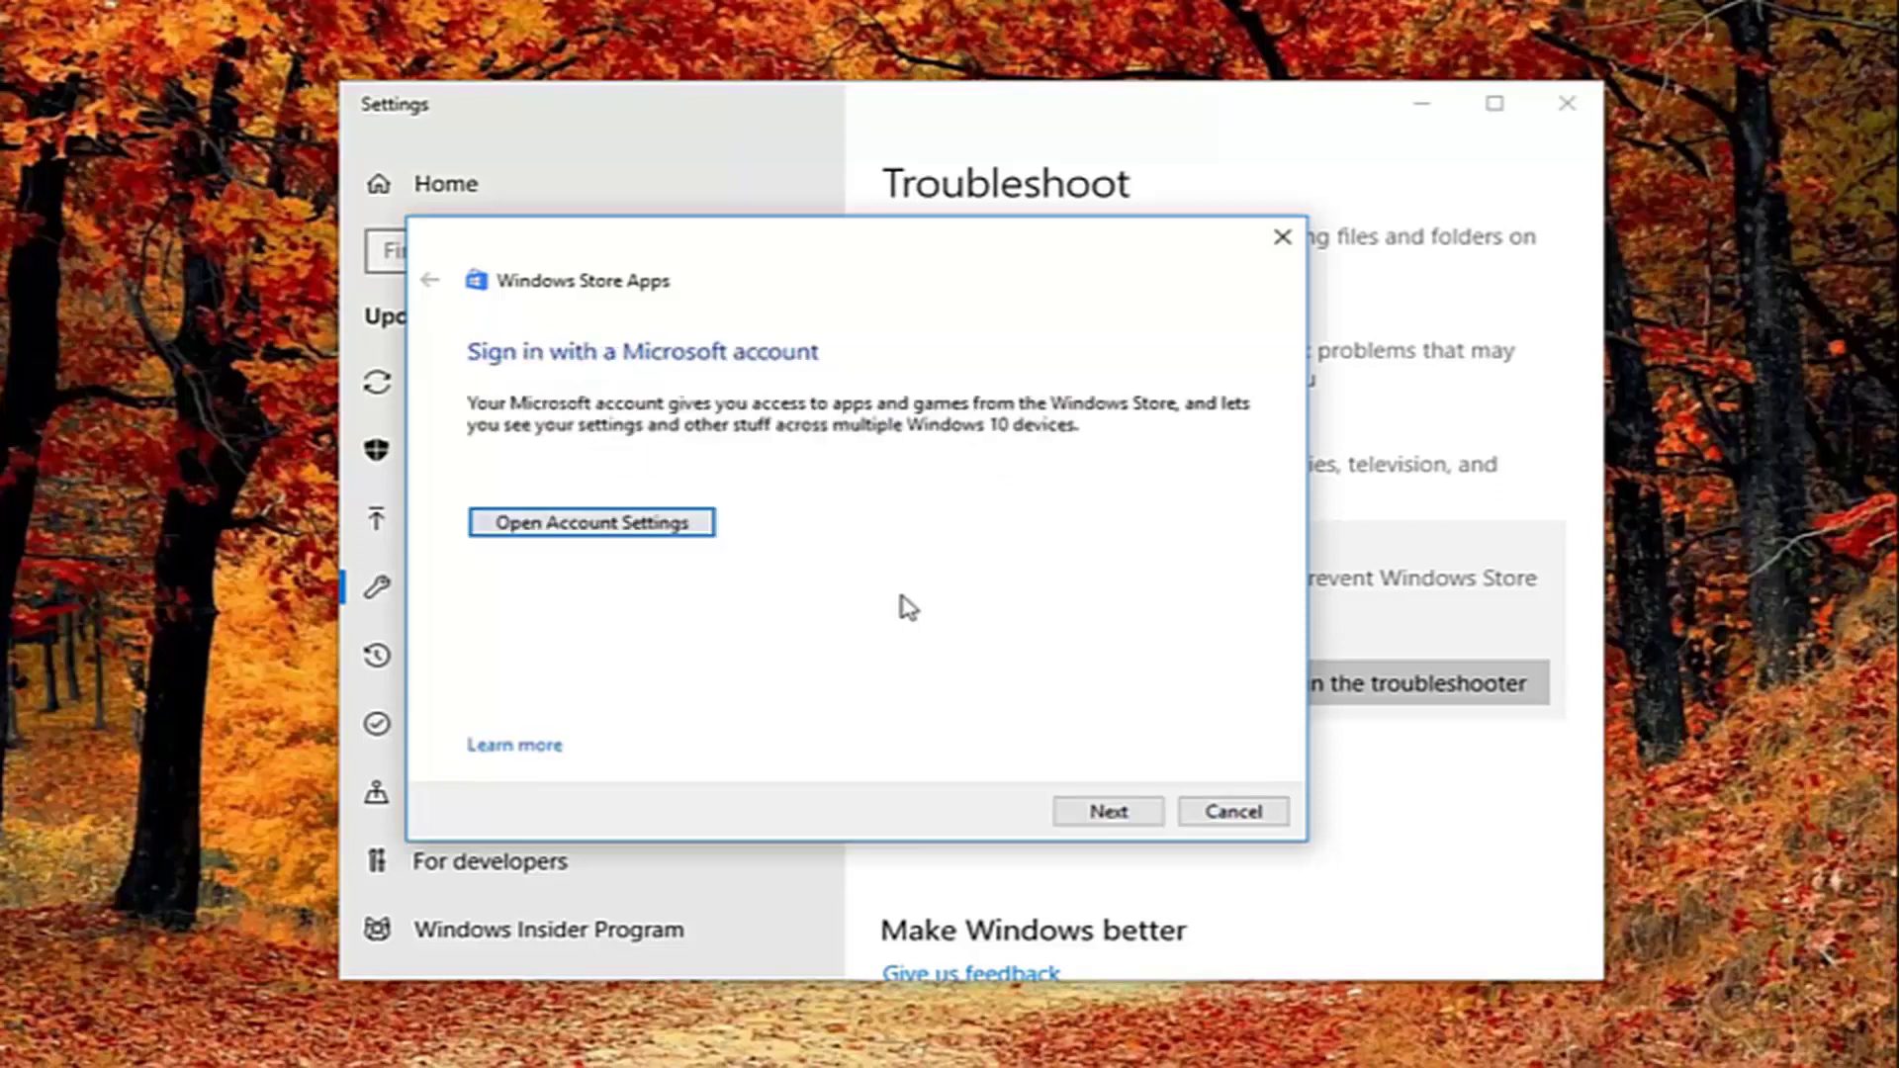
left_click(1082, 813)
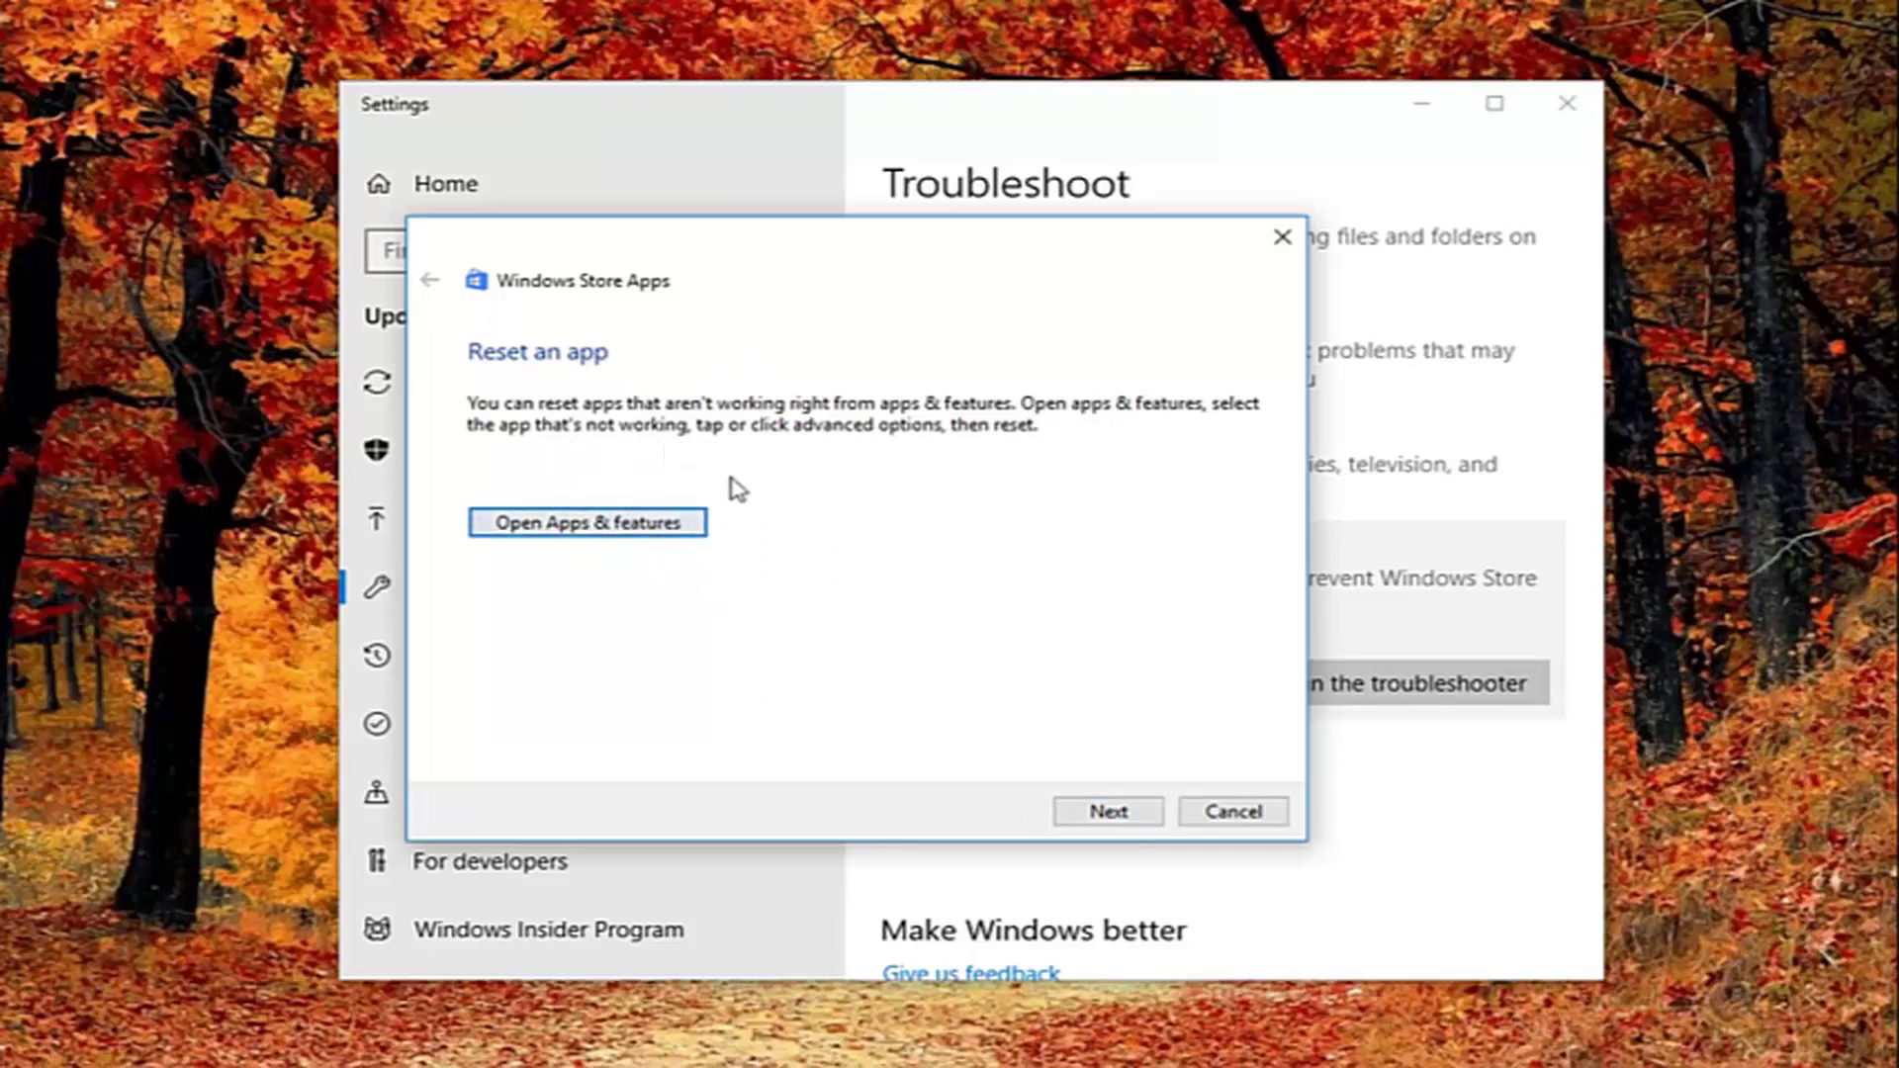
left_click(1111, 814)
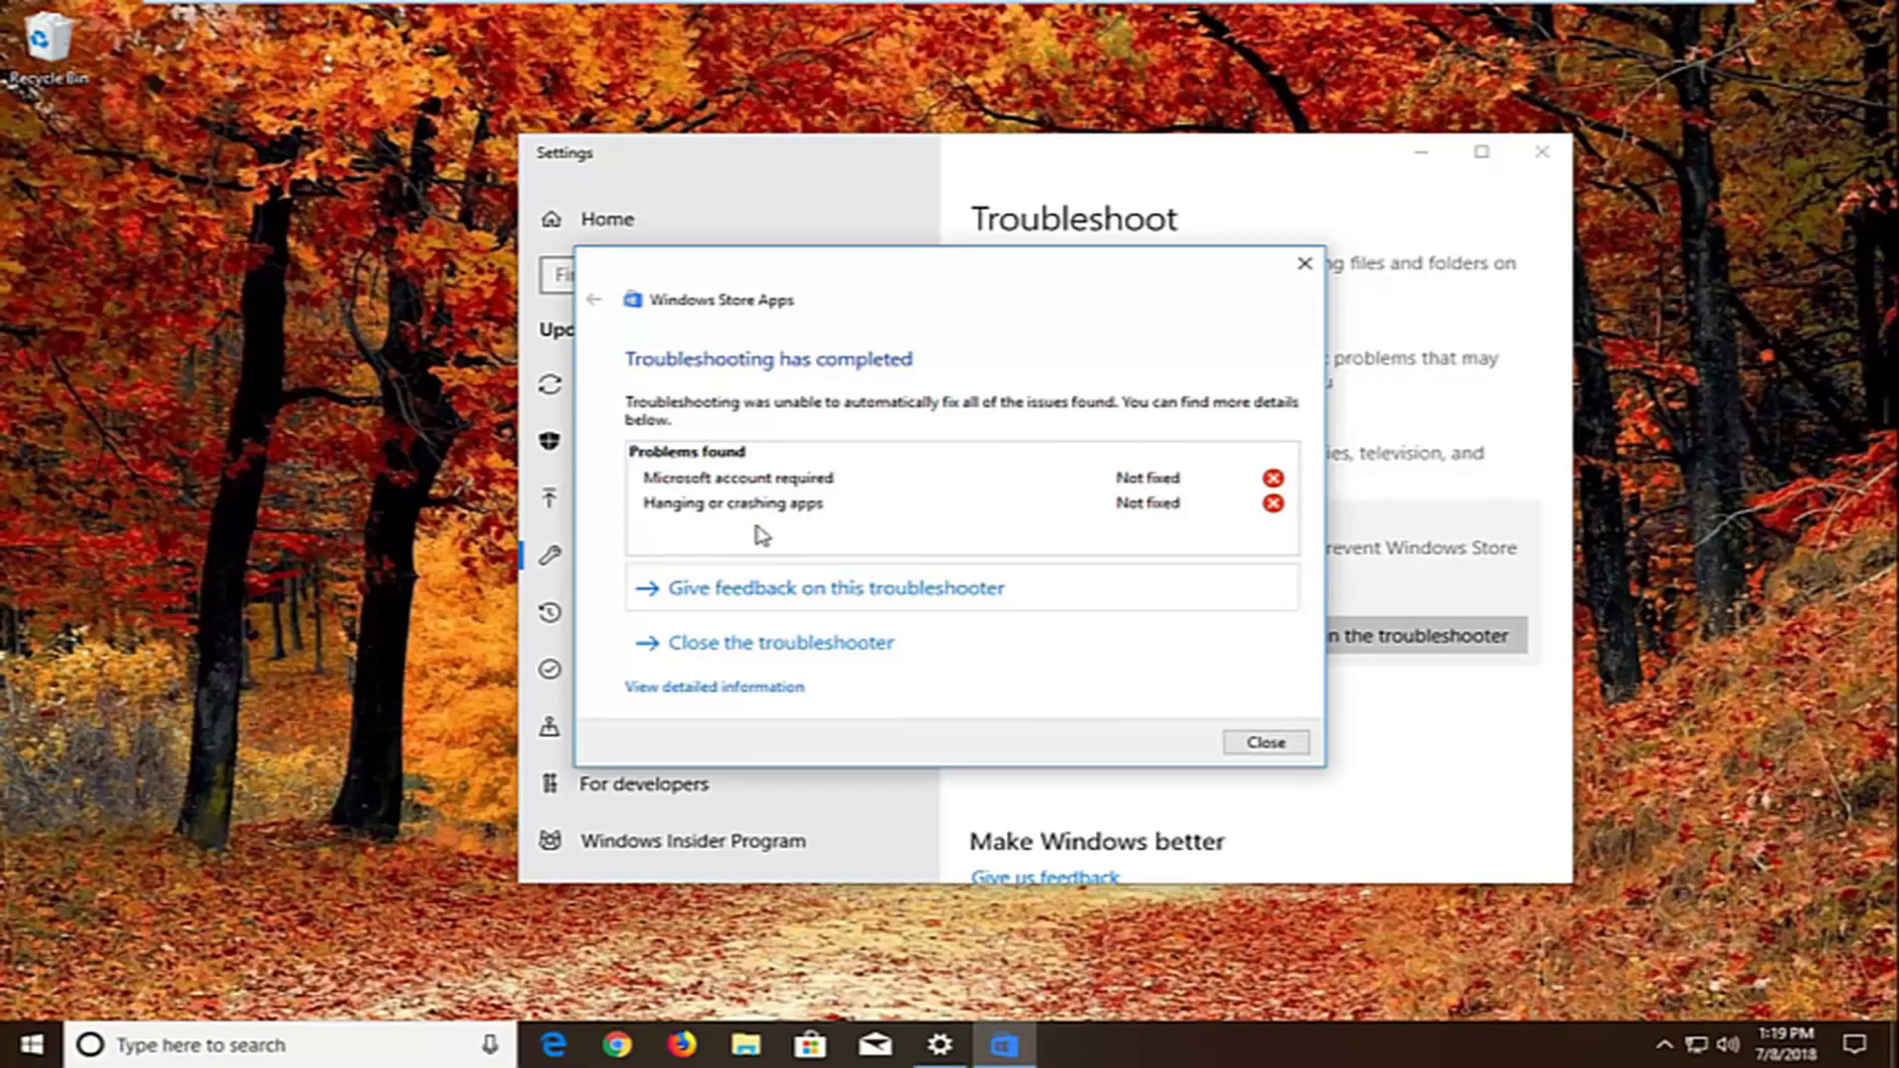
left_click(1286, 748)
left_click(1542, 151)
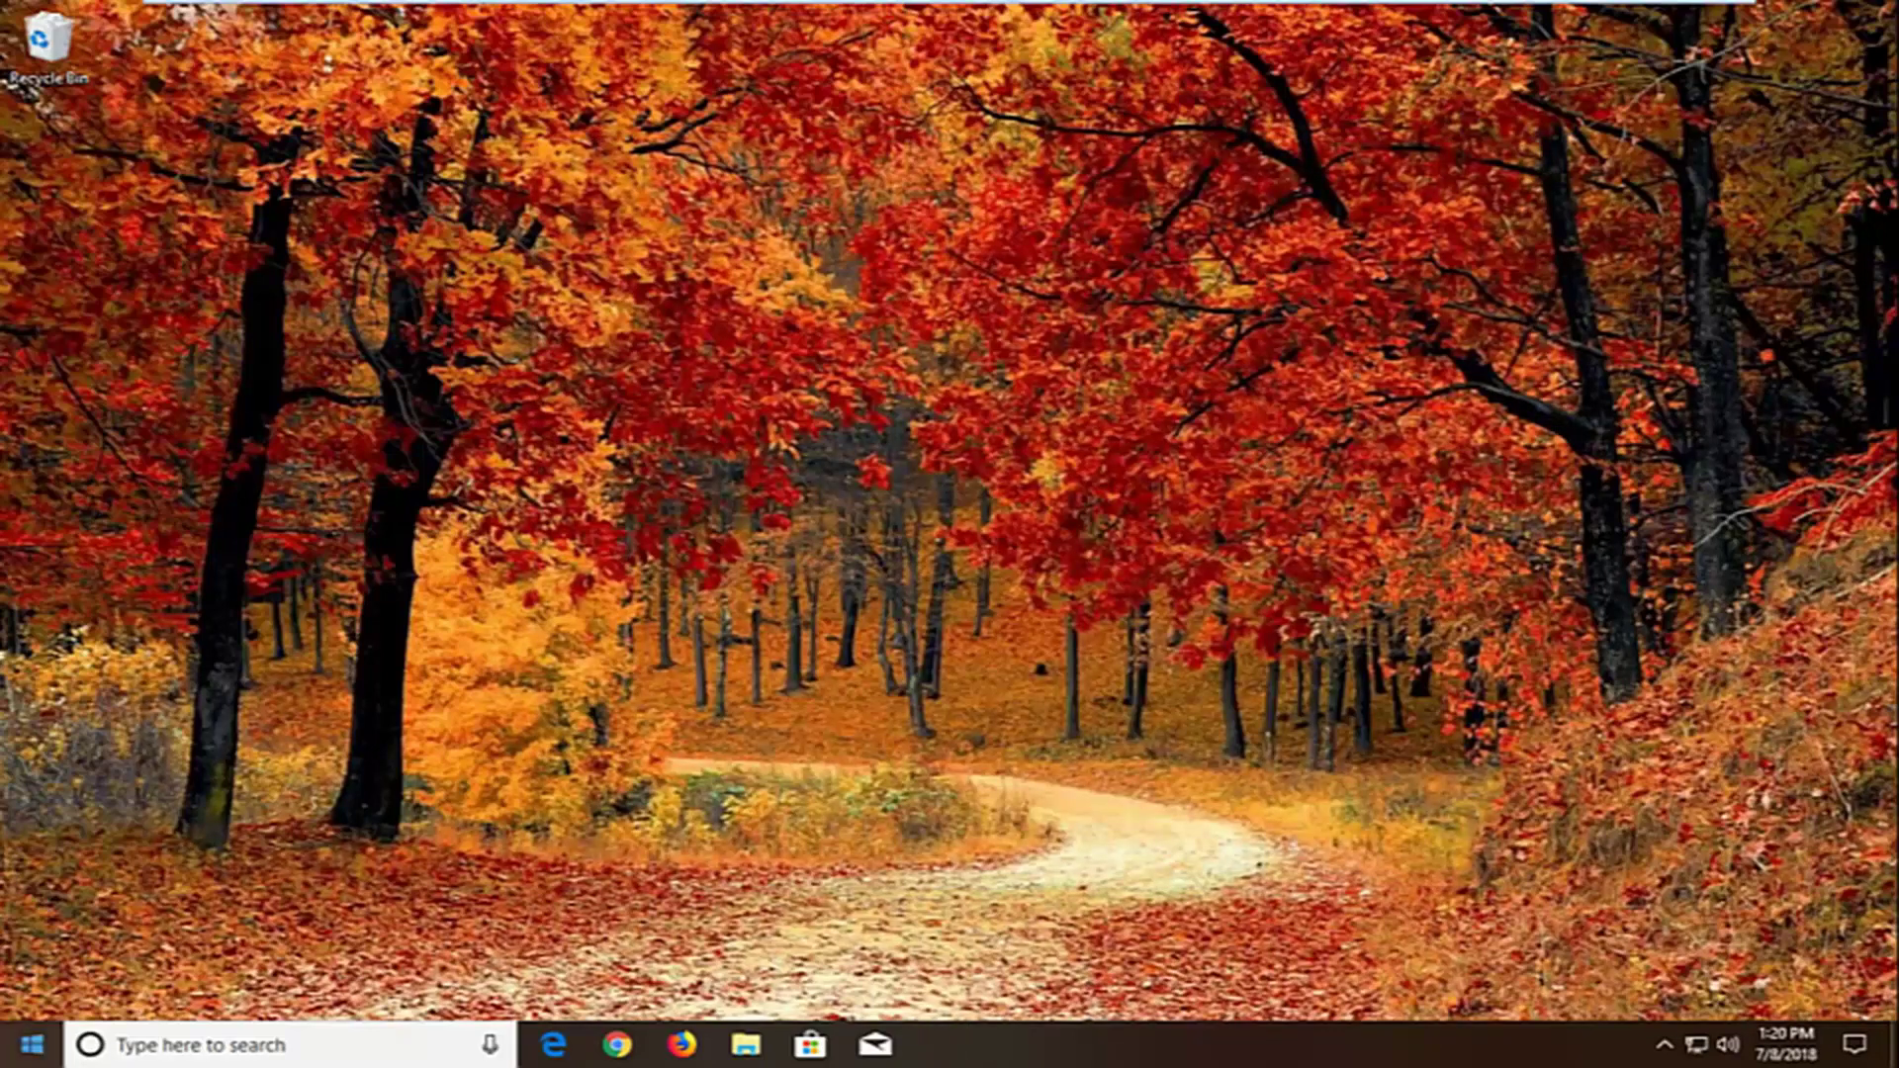
Launch 'component services' from Start and expand it to show My Computer under Computers.
left_click(20, 1051)
type("c")
key("BackSpace")
type("componen")
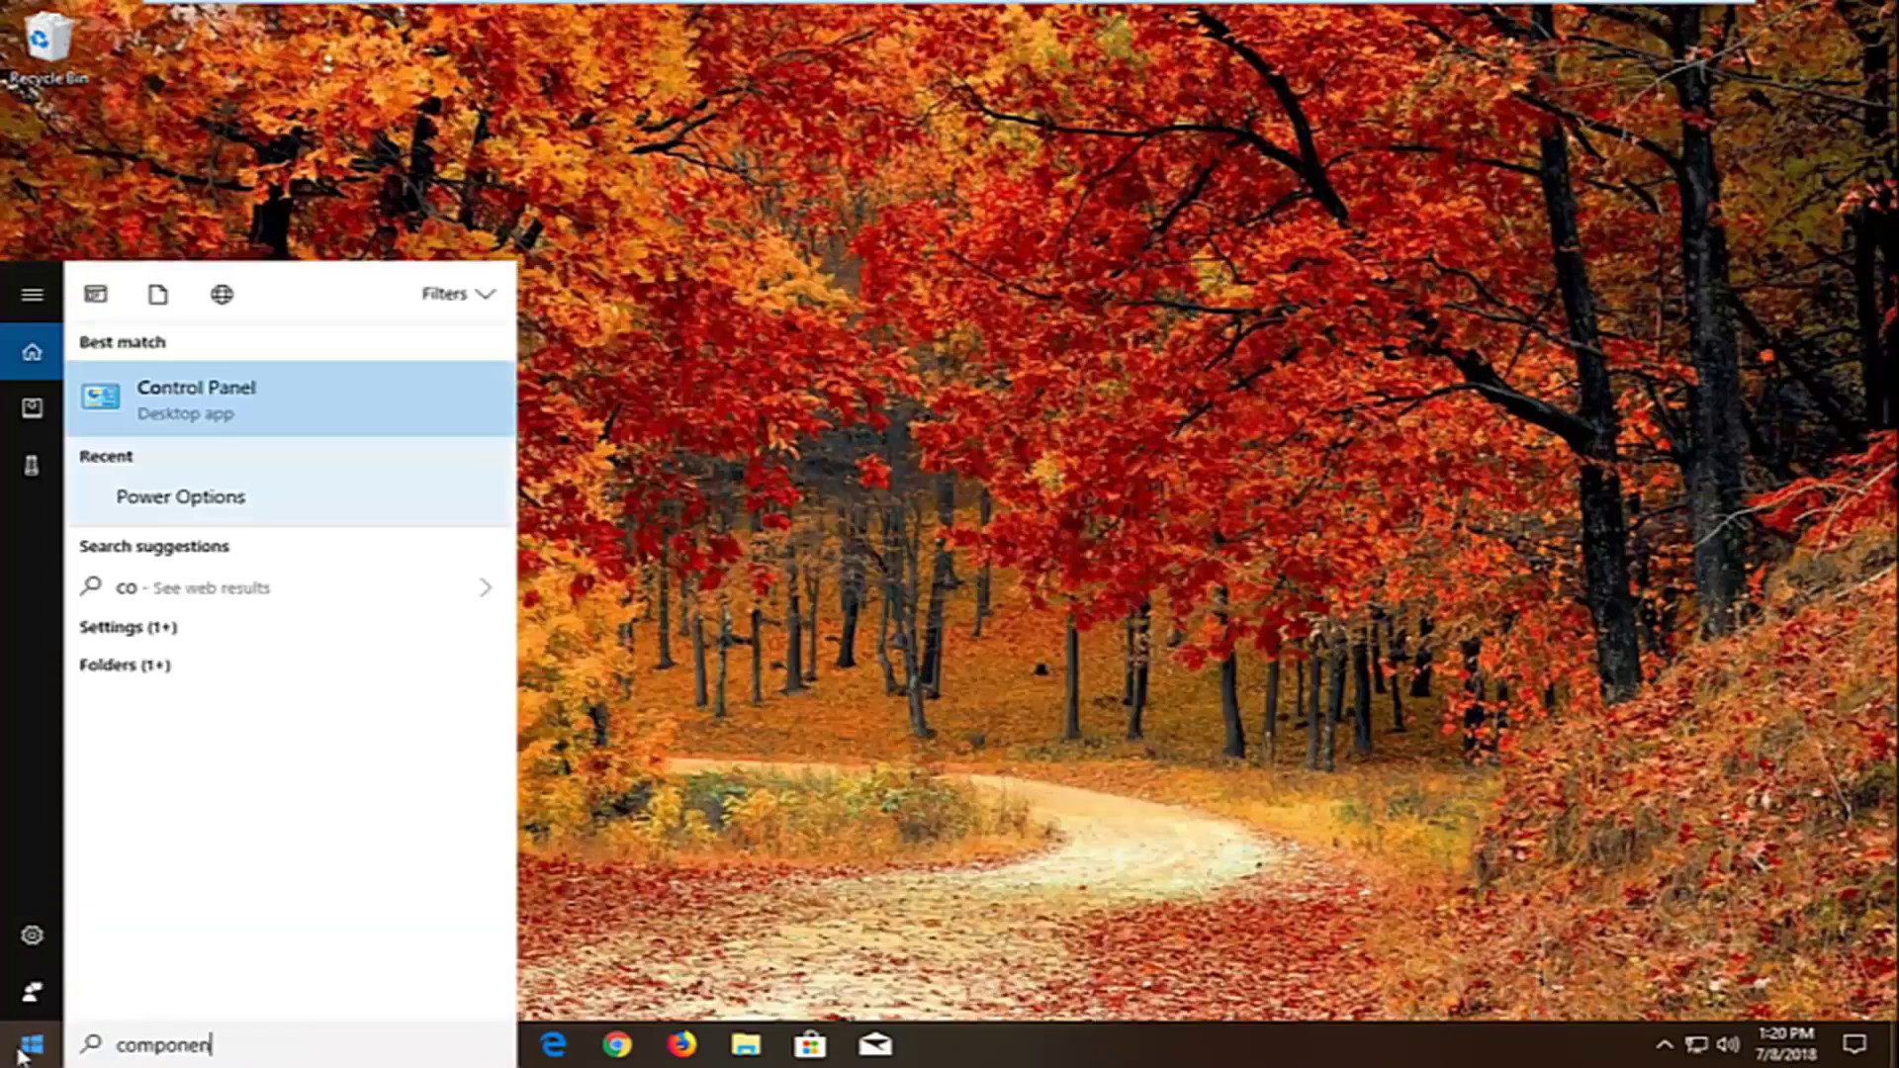
type("t services")
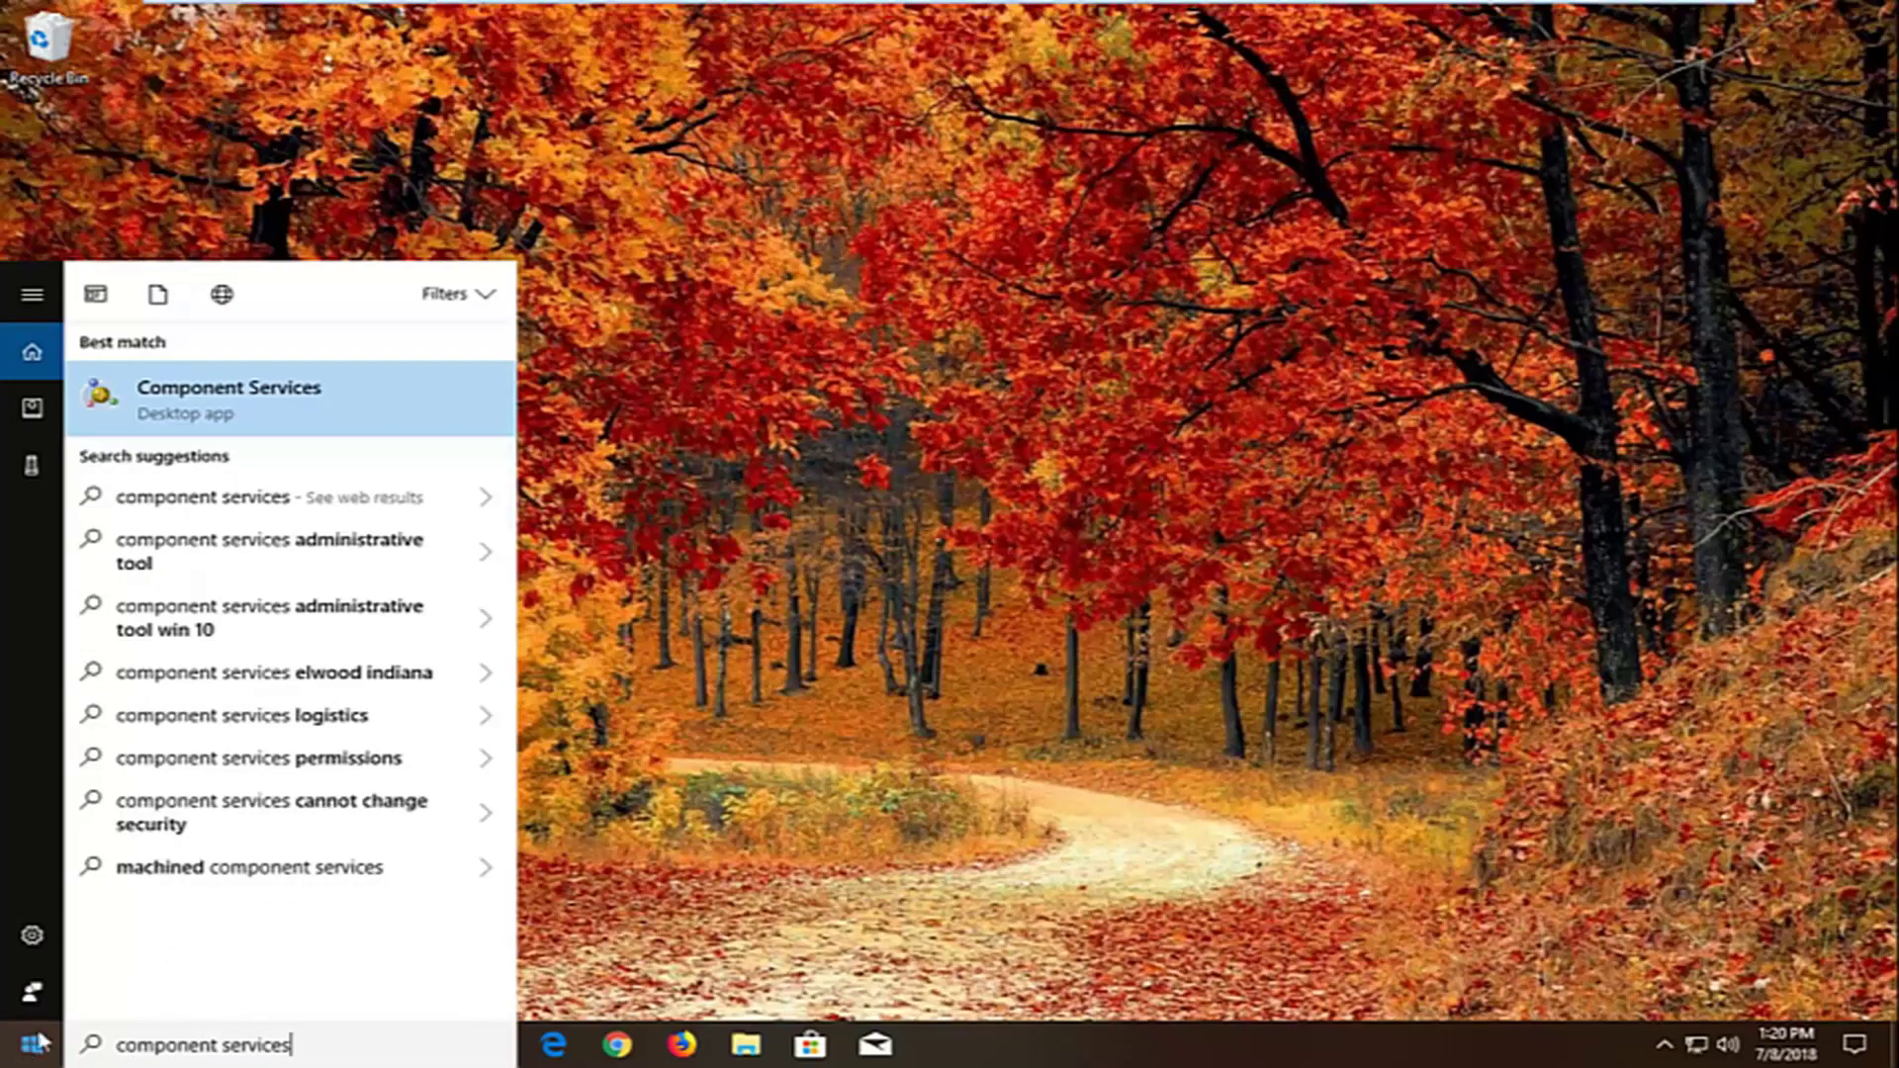
left_click(175, 408)
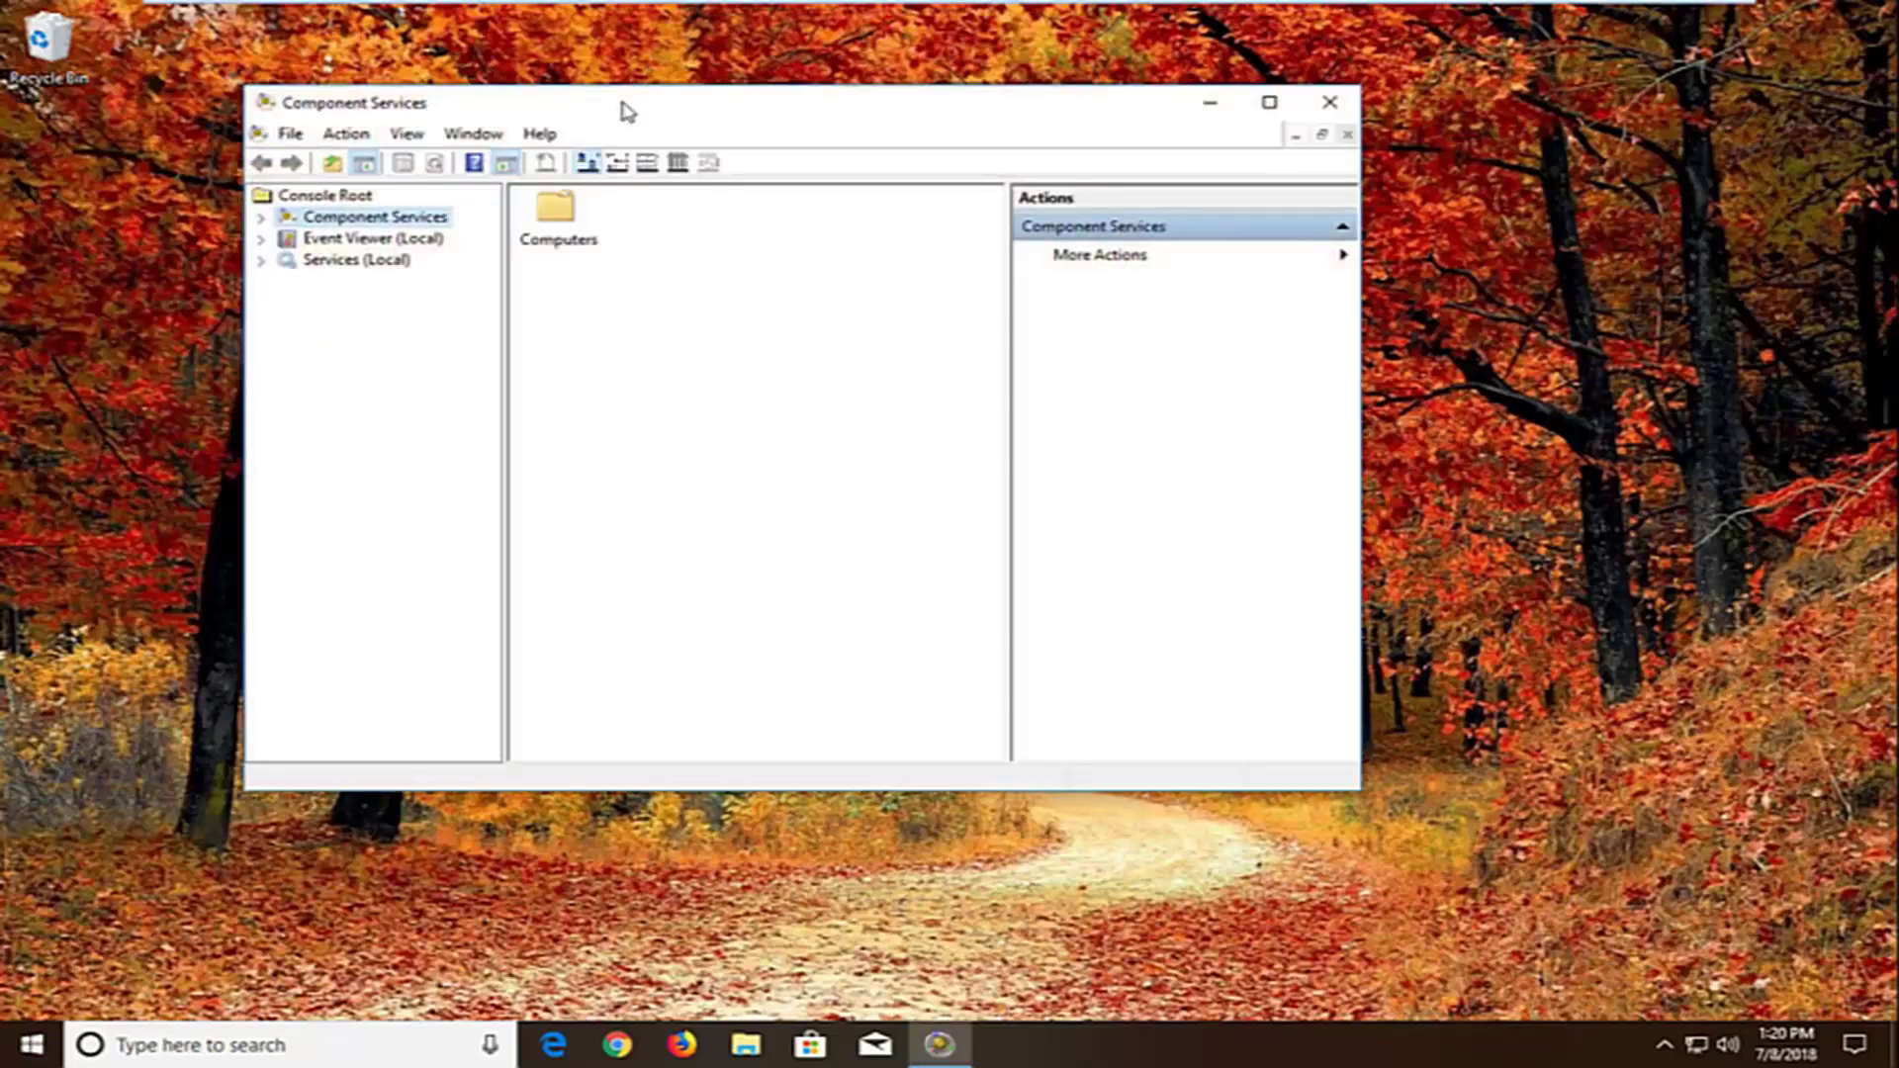
left_click_drag(623, 110, 811, 163)
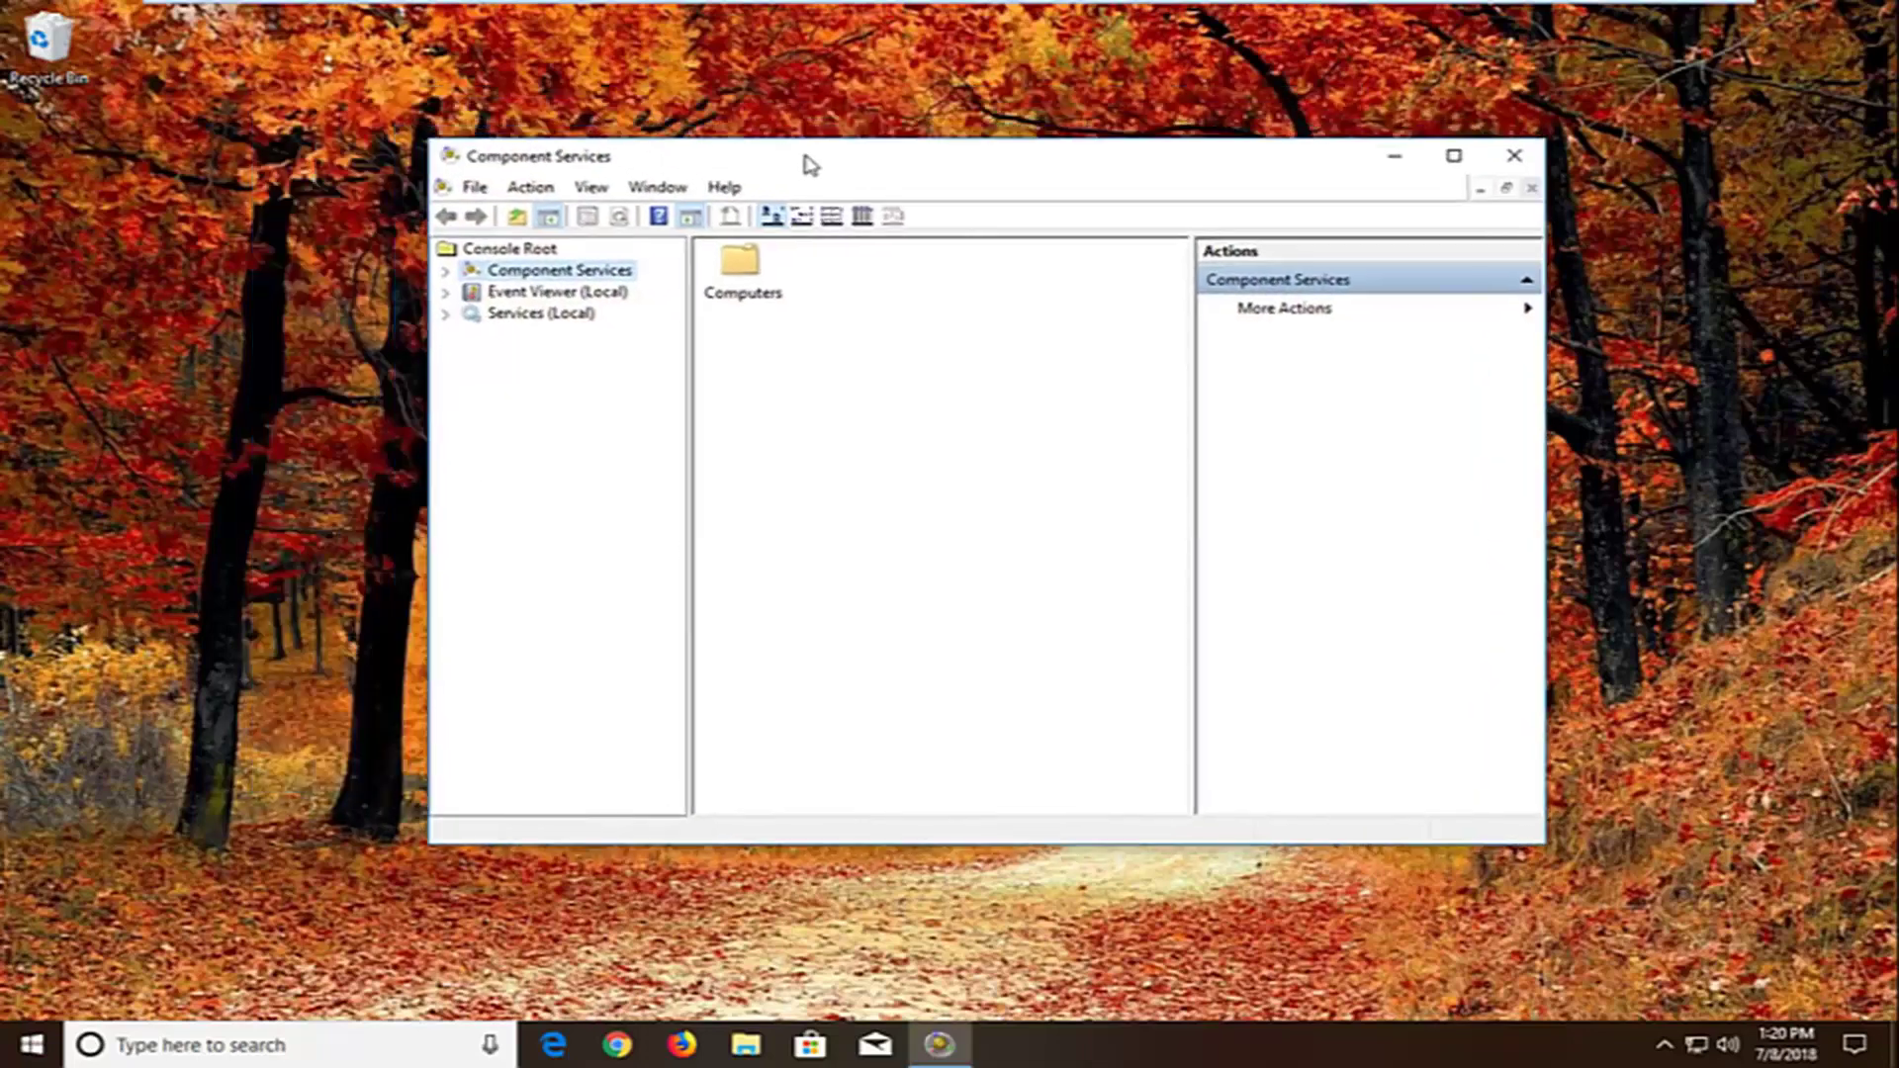
double_click(516, 274)
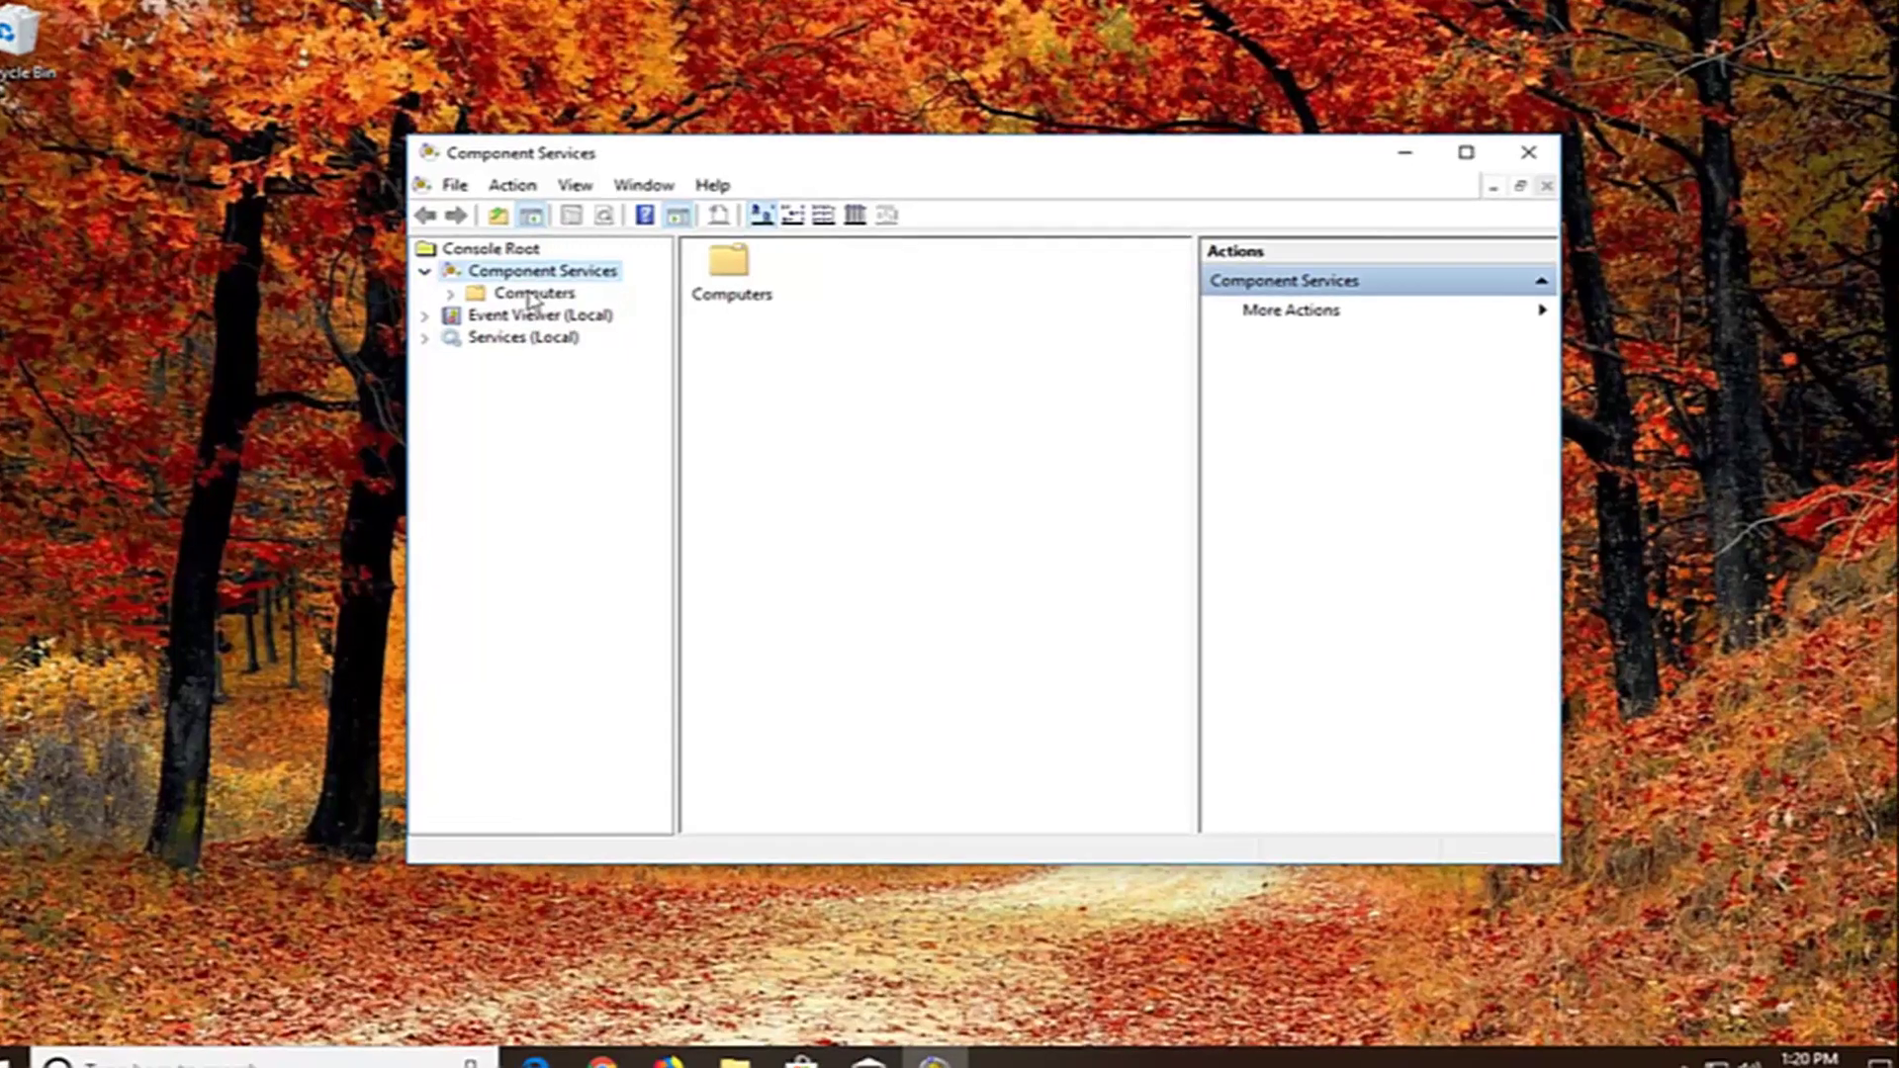
left_click(547, 297)
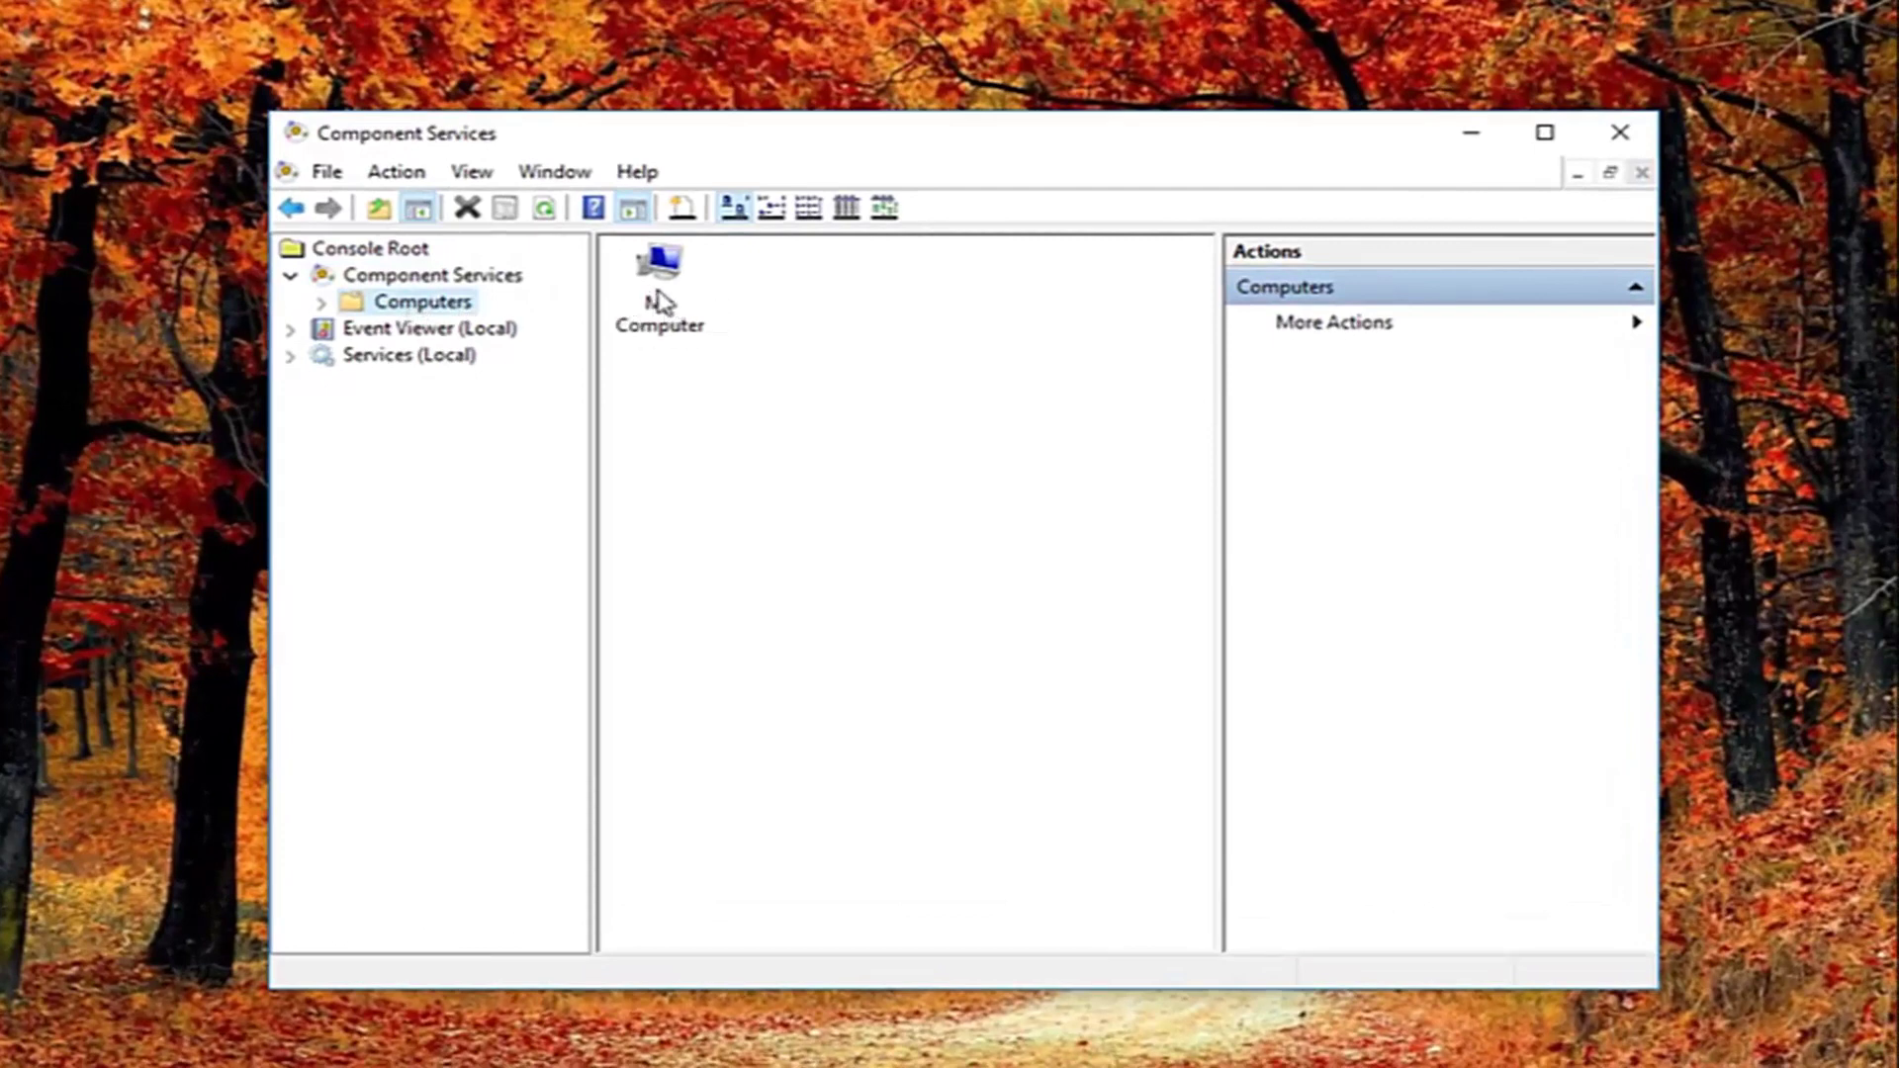
Open My Computer's Properties on the Default Properties tab.
right_click(657, 285)
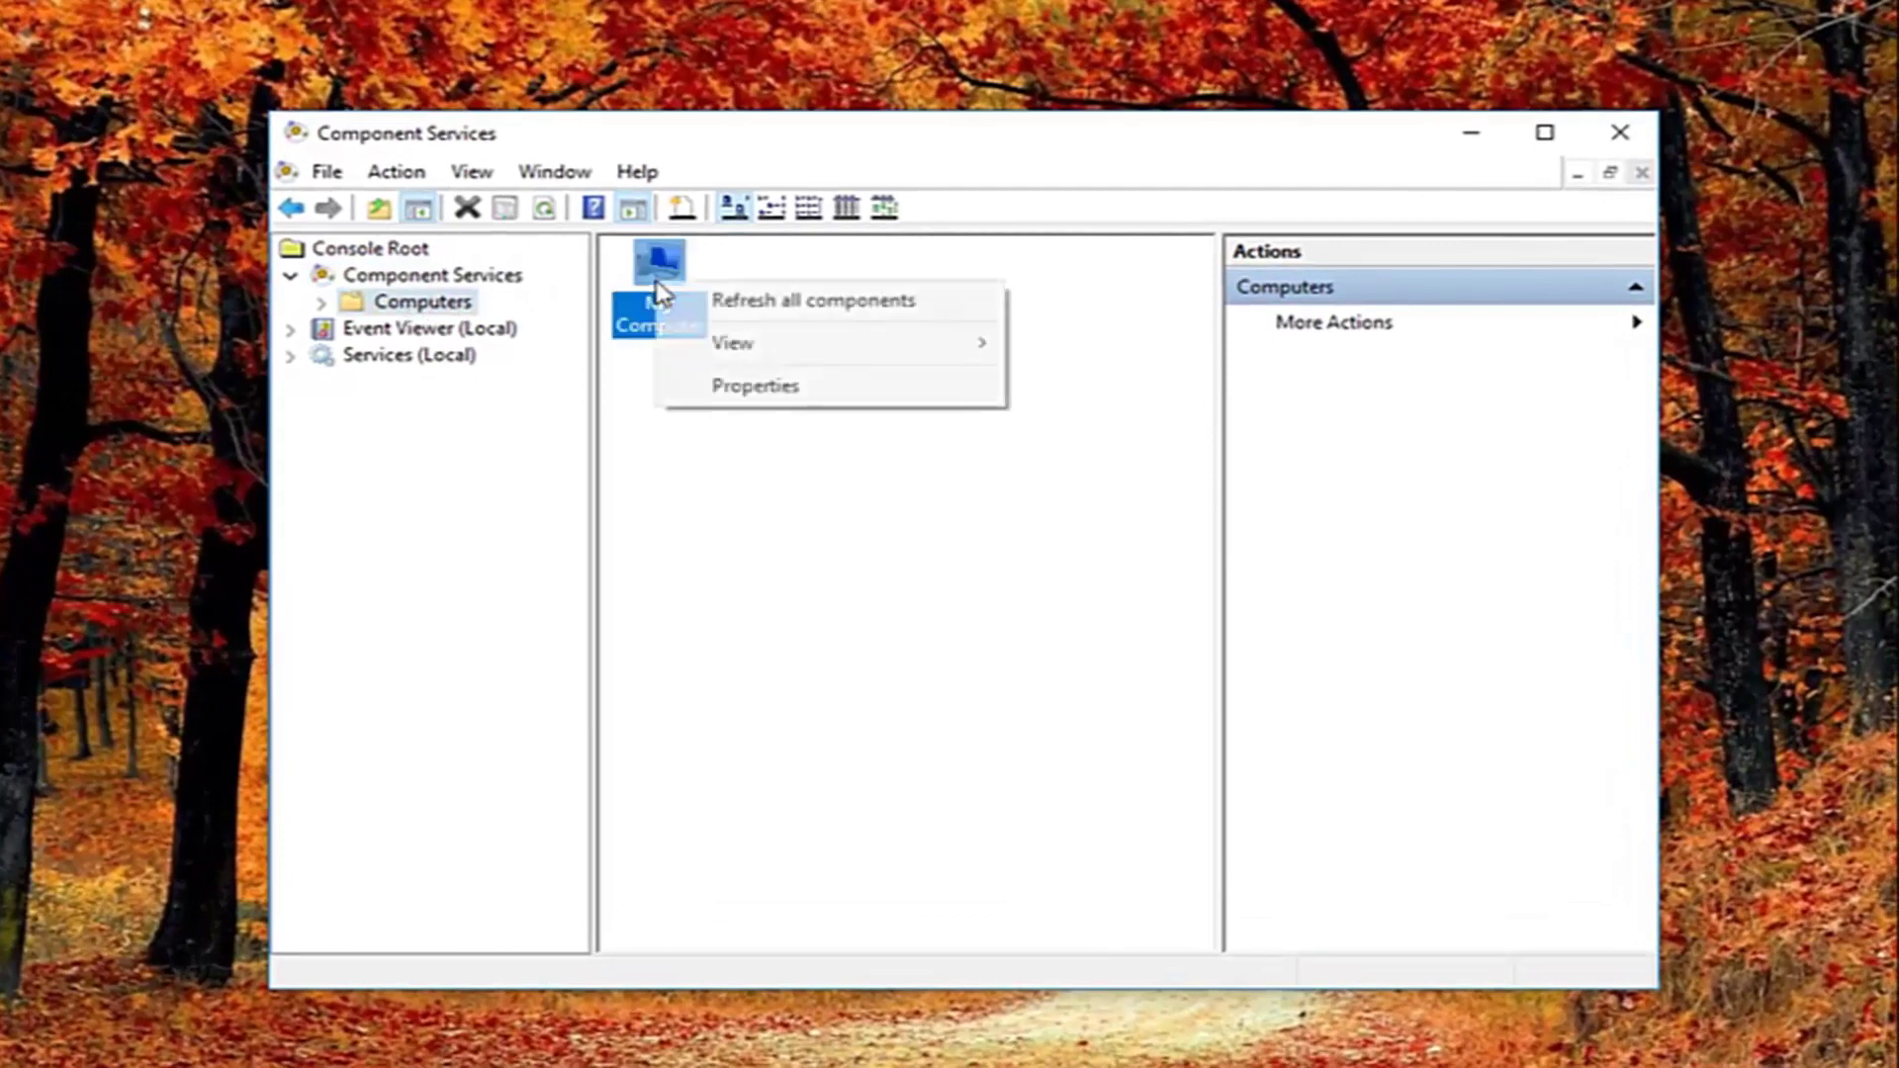
left_click(704, 387)
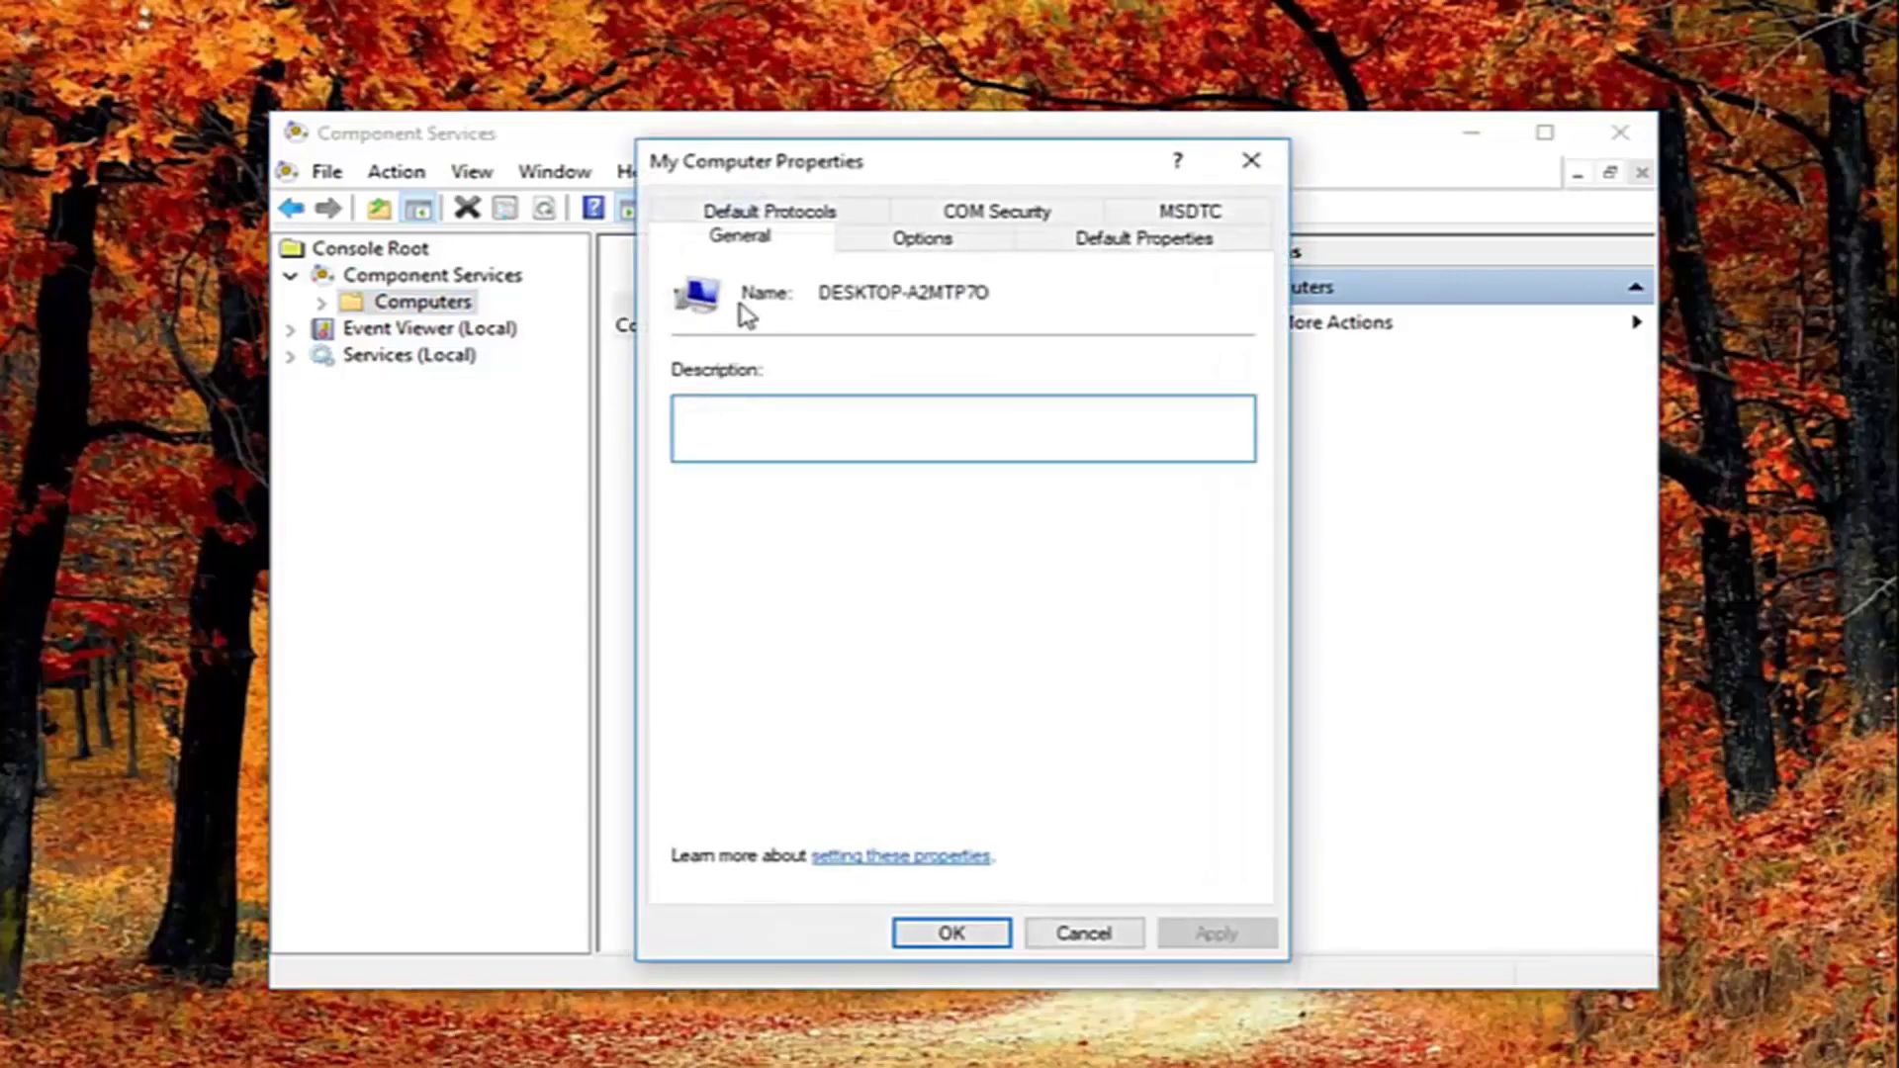
left_click(1123, 256)
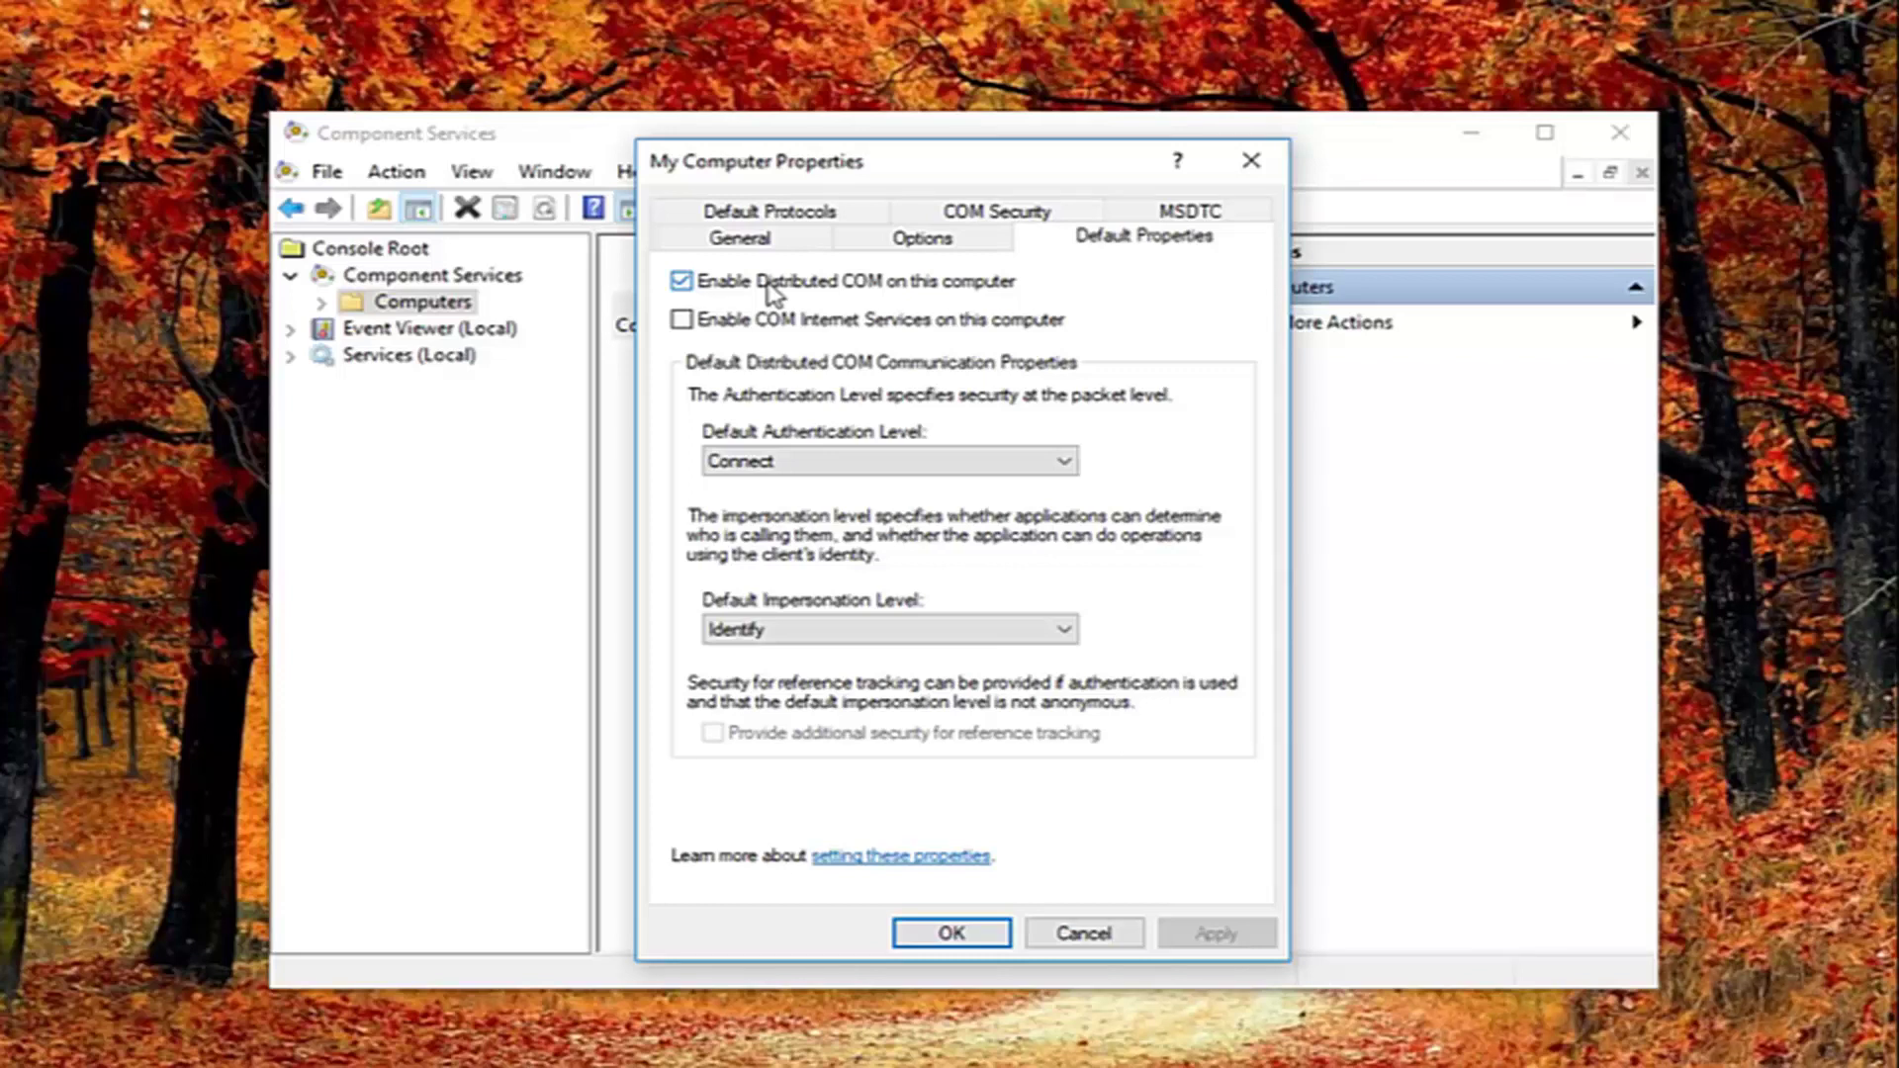
Uncheck 'Enable Distributed COM on this computer', apply, and confirm the DCOM warning with Yes.
left_click(770, 287)
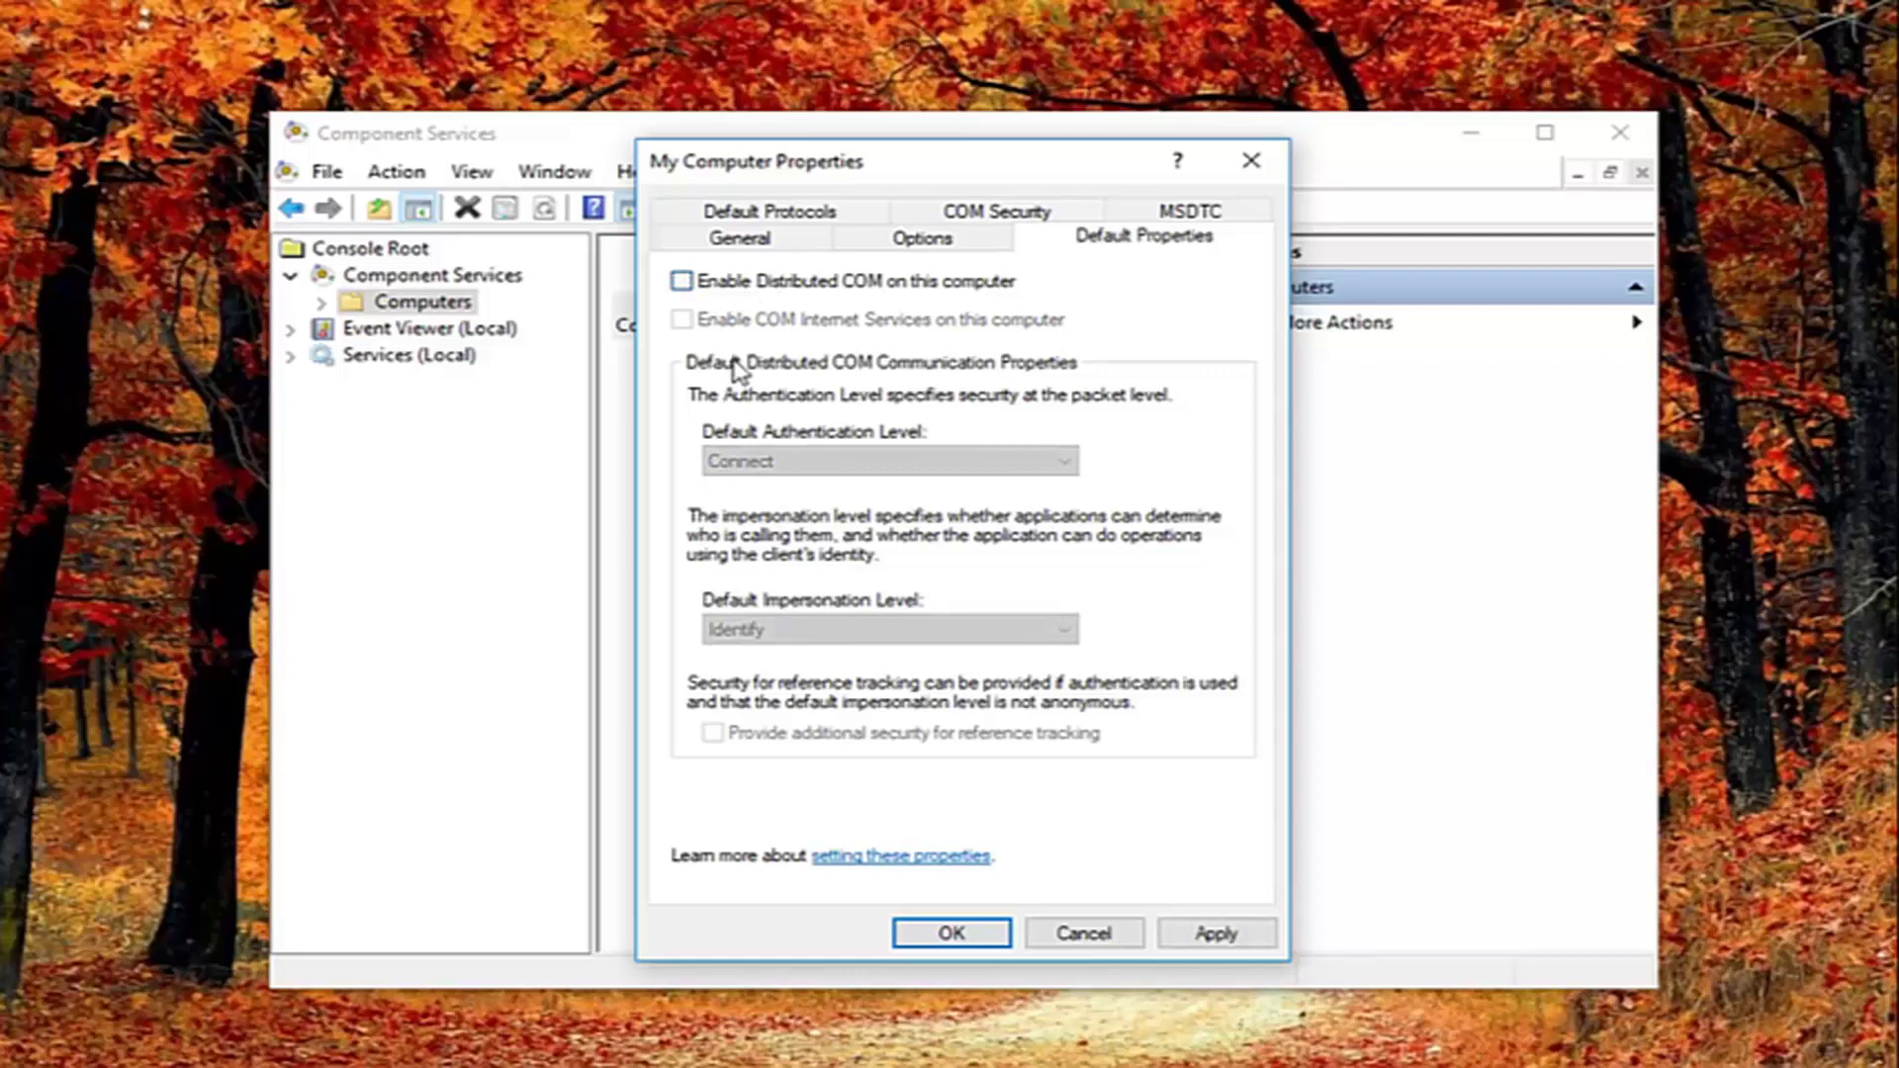
left_click(1212, 938)
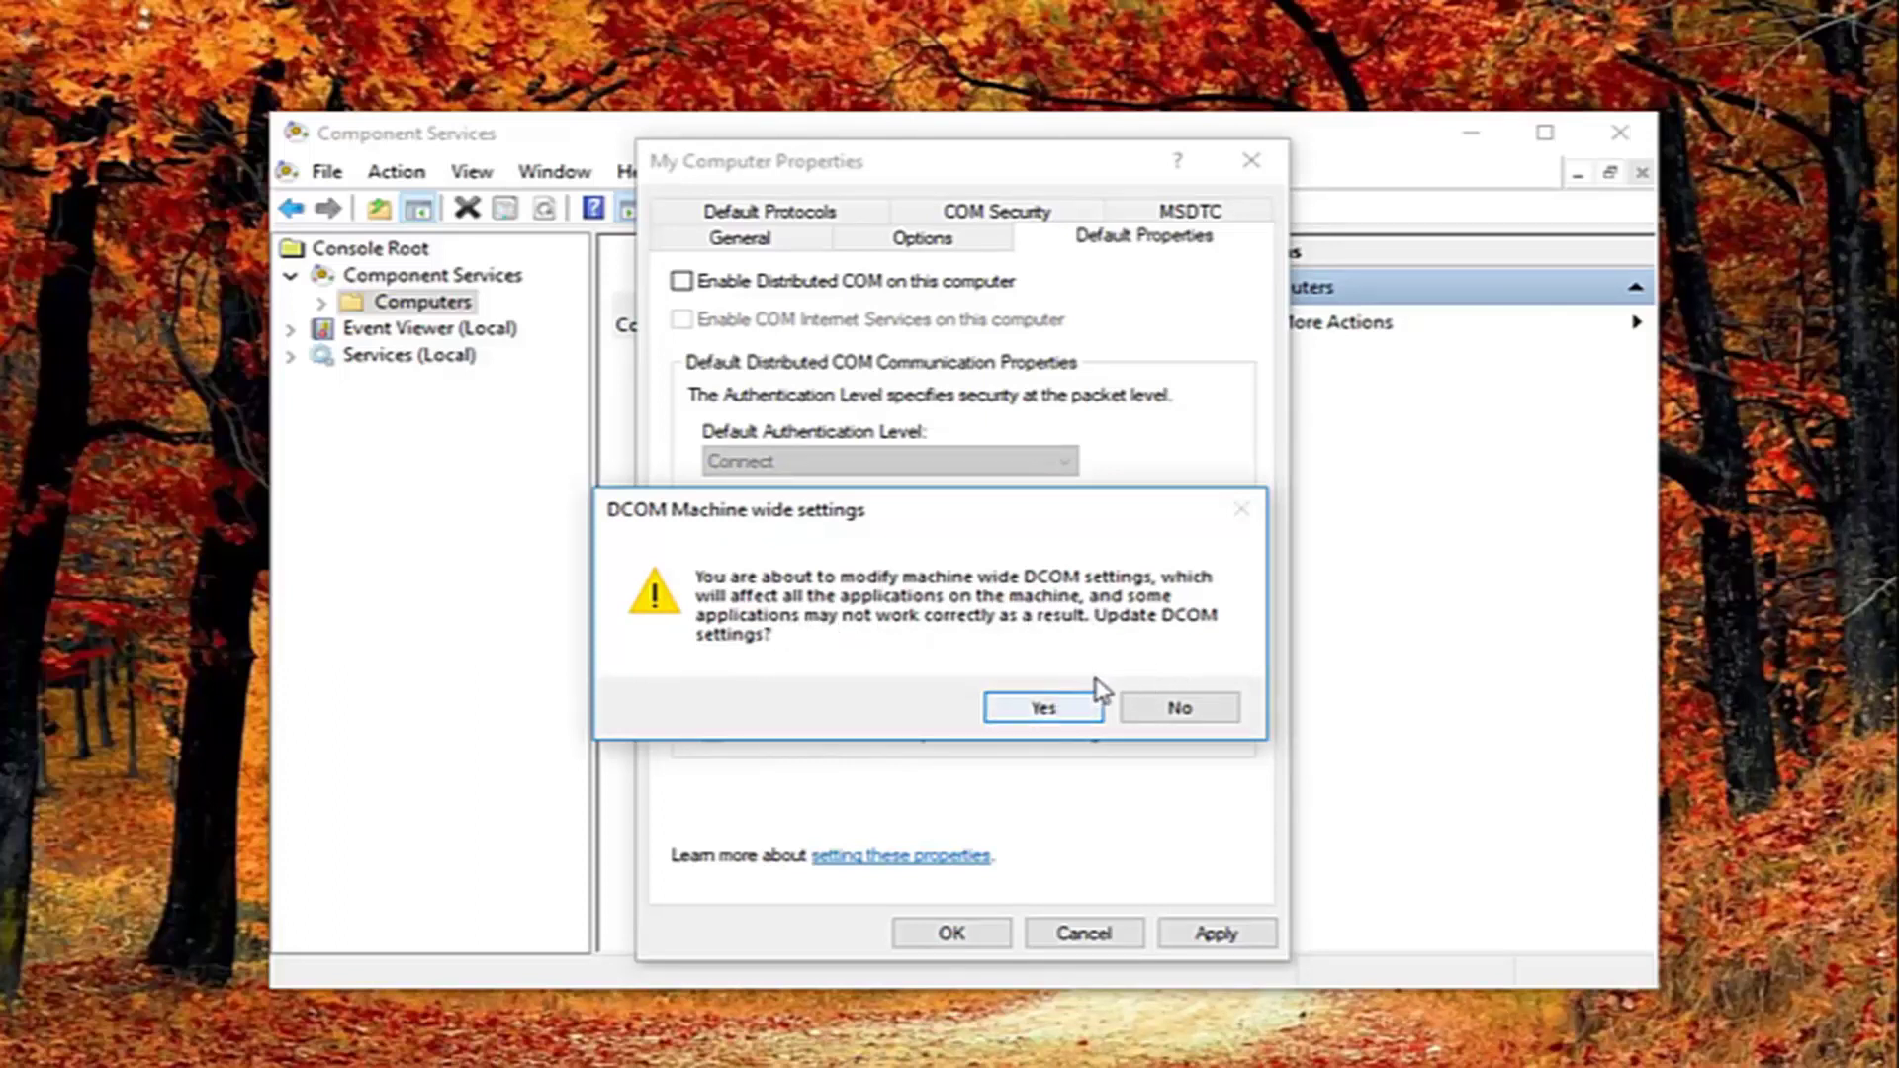
left_click(1032, 708)
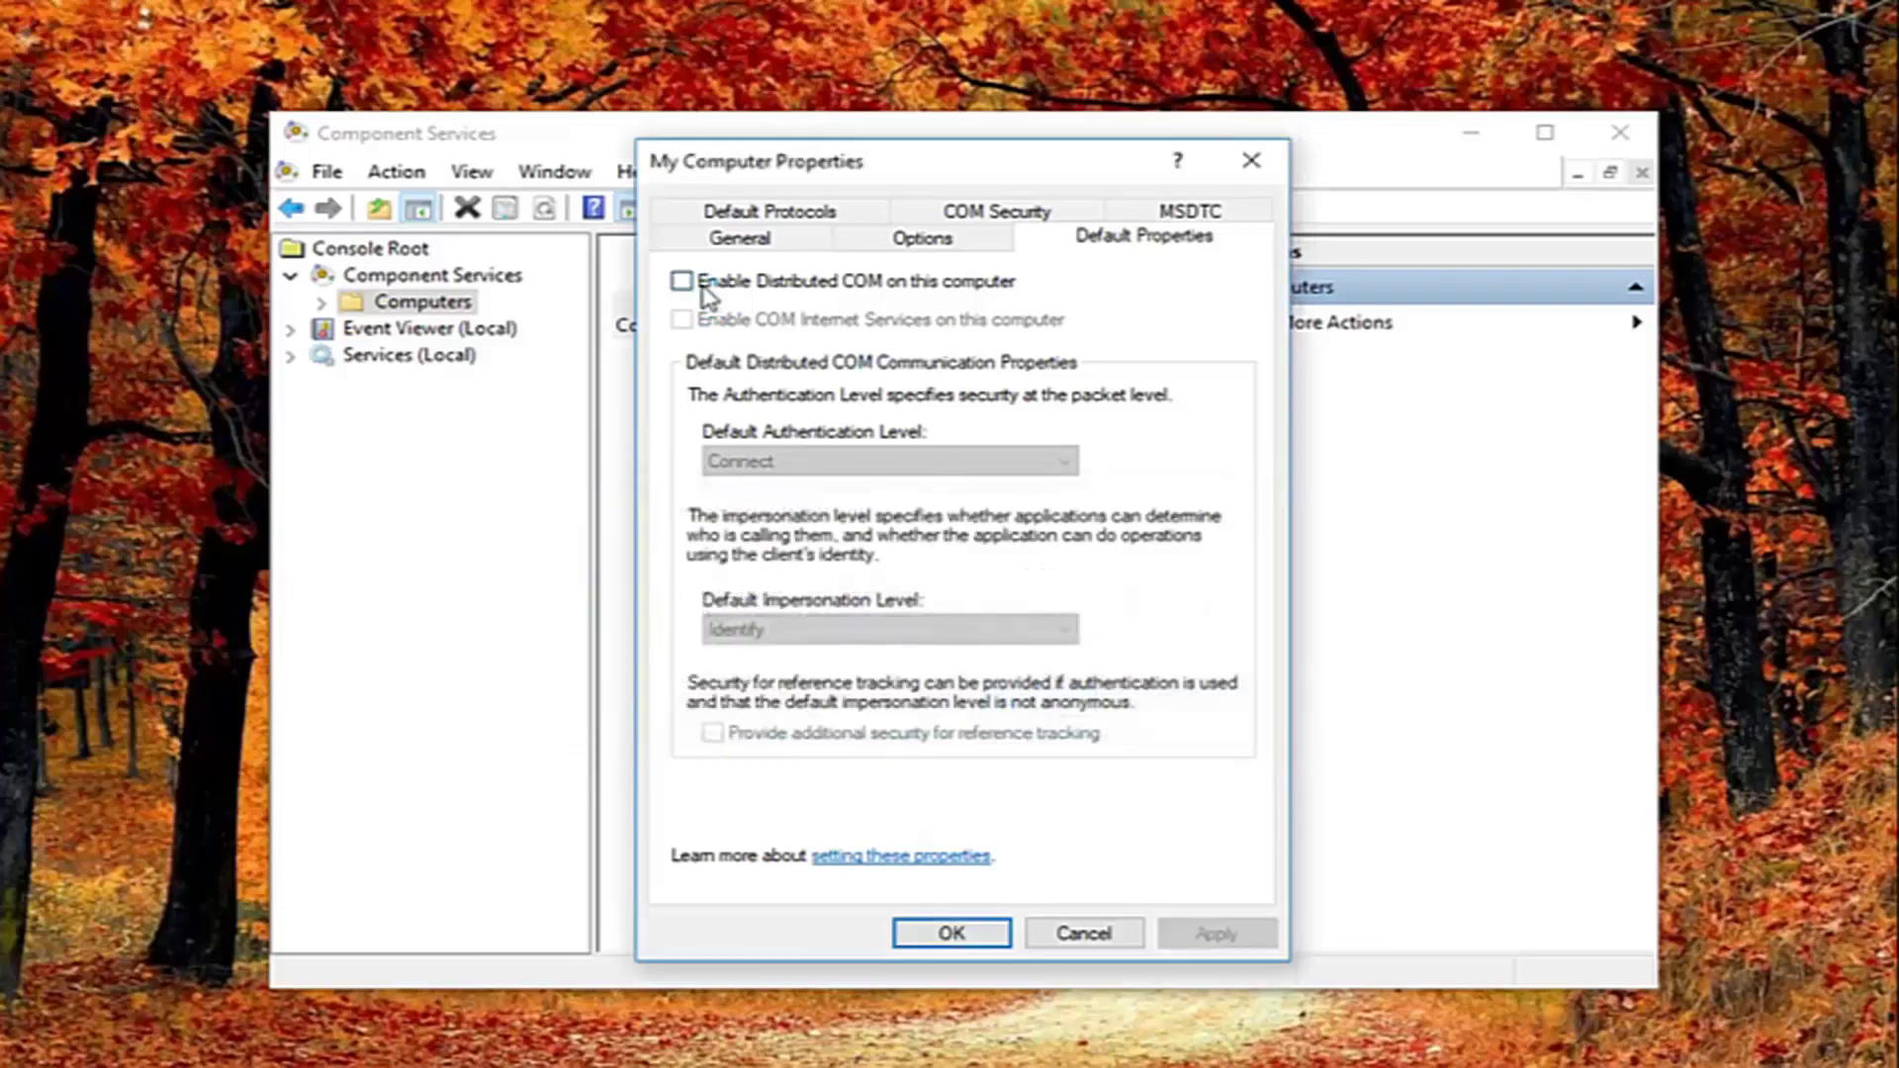